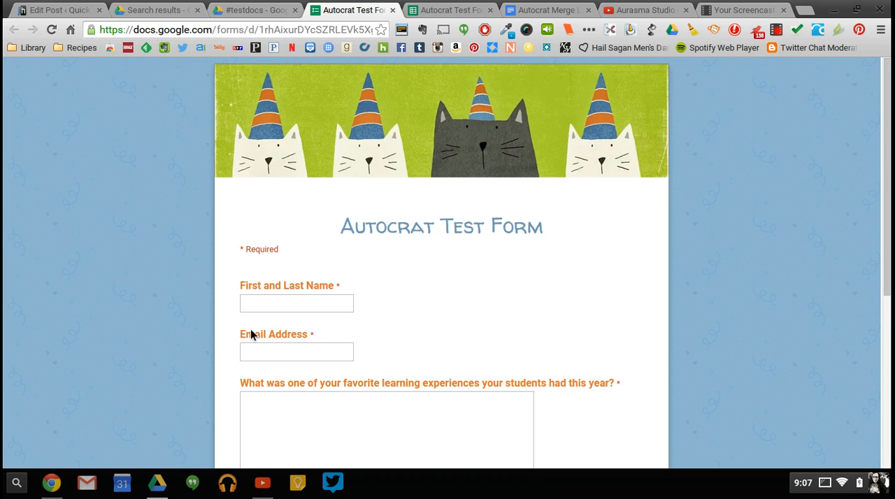
Fill in the respondent's first and last name and e-mail address in the Autocrat Test Form.
{"action": "left_click", "coordinate": [268, 304]}
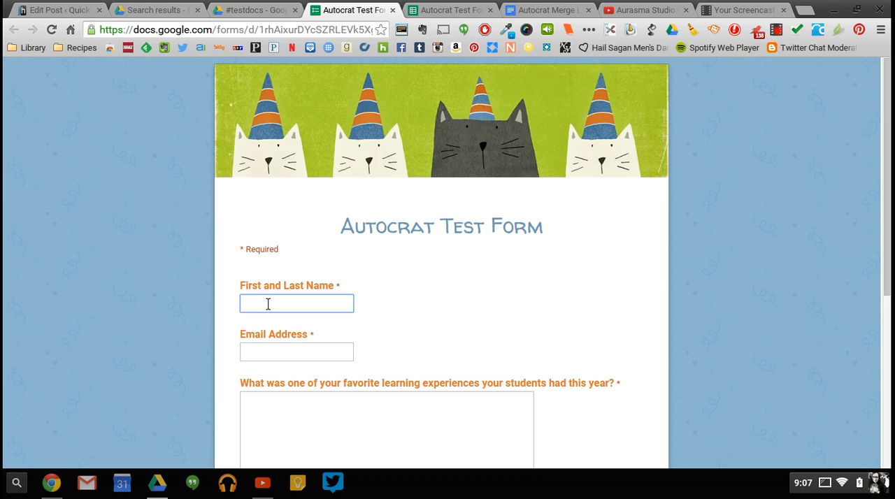
{"action": "key", "text": "Tab"}
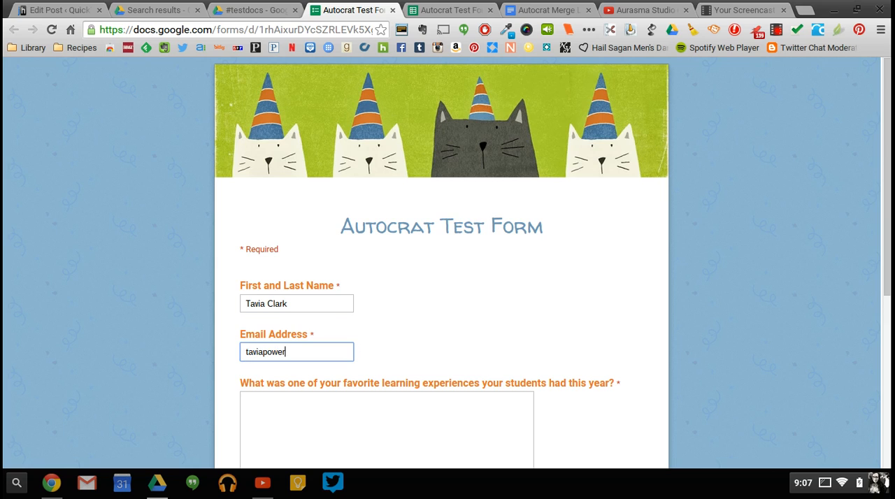
{"action": "key", "text": "Tab"}
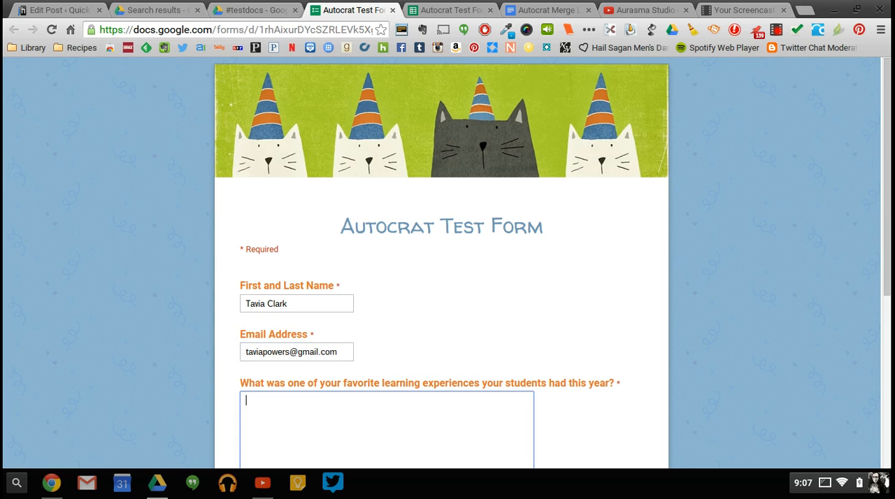
Answer the favorite learning experience question with "I loved using augmented reality.".
{"action": "scroll", "coordinate": [447, 263], "scroll_direction": "down", "scroll_amount": 3}
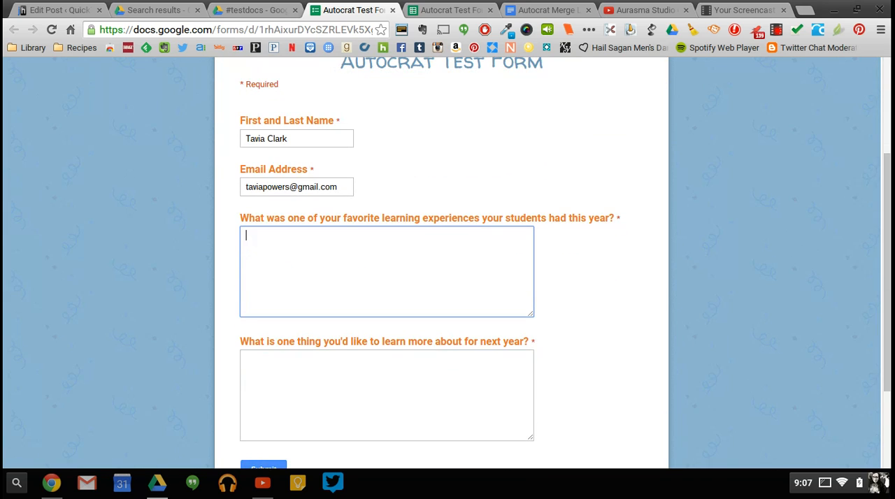
{"action": "type", "text": "a"}
{"action": "key", "text": "BackSpace"}
{"action": "type", "text": "I lvo"}
{"action": "key", "text": "BackSpace"}
{"action": "key", "text": "BackSpace"}
{"action": "type", "text": "oved using augemen"}
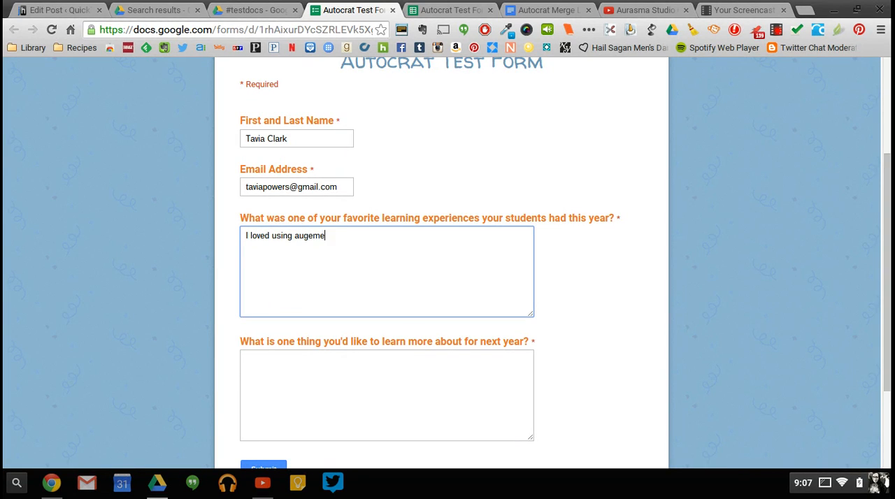
{"action": "key", "text": "BackSpace"}
{"action": "key", "text": "BackSpace"}
{"action": "key", "text": "BackSpace"}
{"action": "key", "text": "BackSpace"}
{"action": "type", "text": "mented reality."}
Answer the question about what to learn more about next year with "Coding" and submit the form.
{"action": "left_click", "coordinate": [338, 362]}
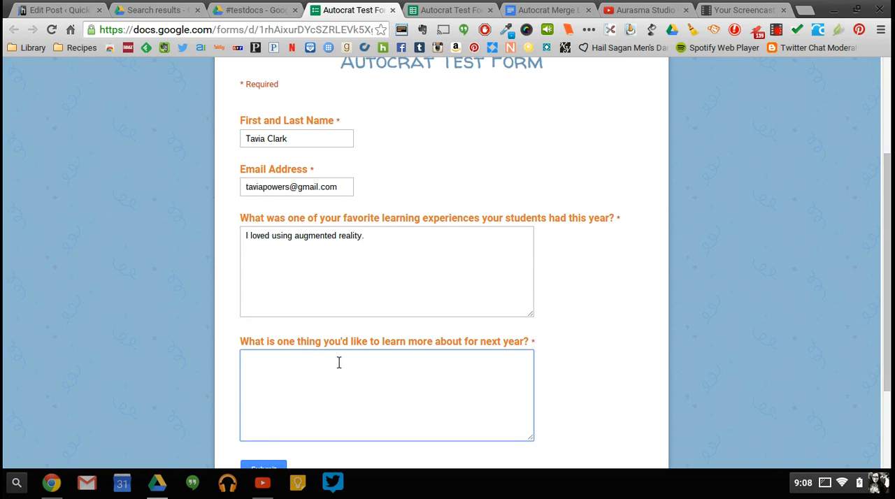
{"action": "type", "text": "Coding"}
{"action": "scroll", "coordinate": [338, 363], "scroll_direction": "down", "scroll_amount": 3}
{"action": "left_click", "coordinate": [258, 341]}
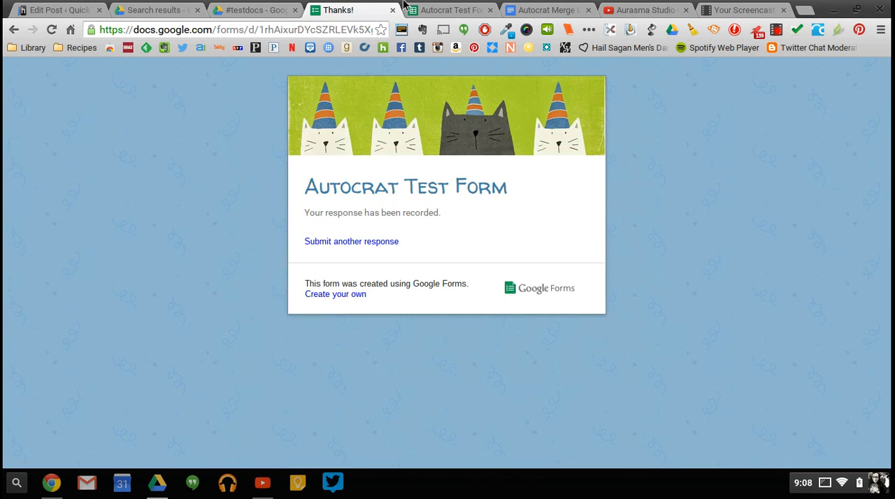
In the form's responses spreadsheet, fit the widths of columns E and D to their question headers.
{"action": "left_click", "coordinate": [435, 12]}
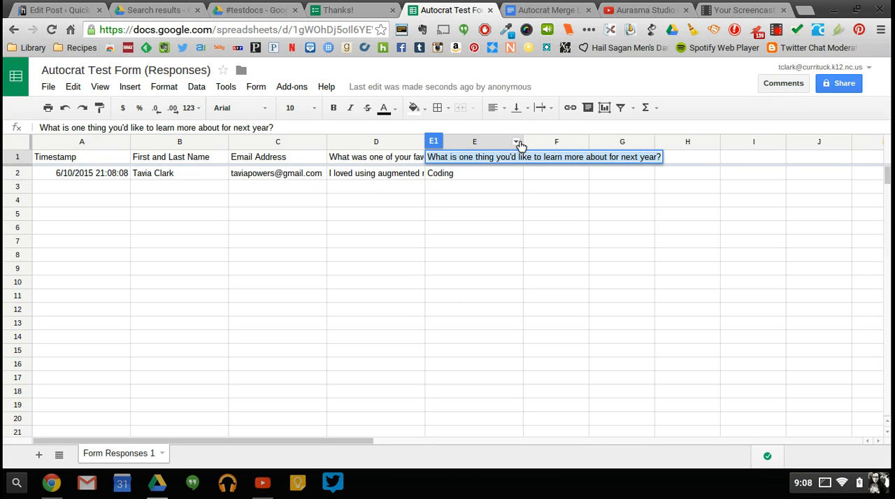
{"action": "left_click", "coordinate": [524, 143]}
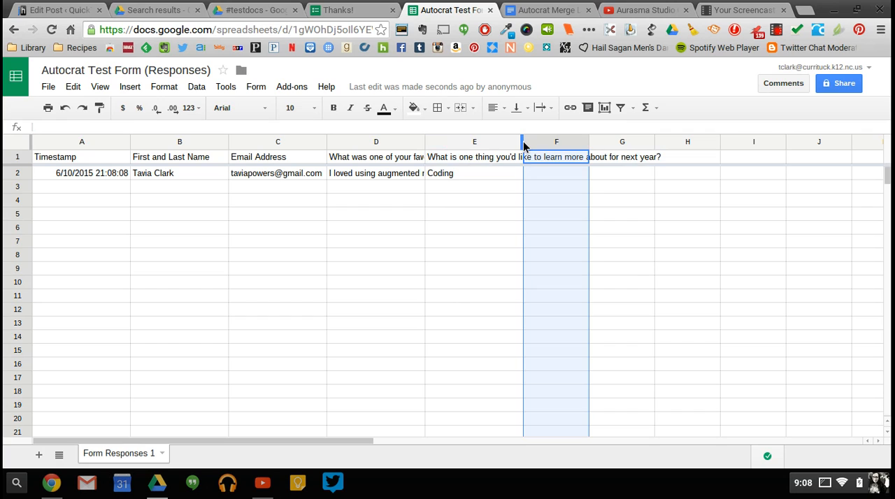
{"action": "double_click", "coordinate": [522, 143]}
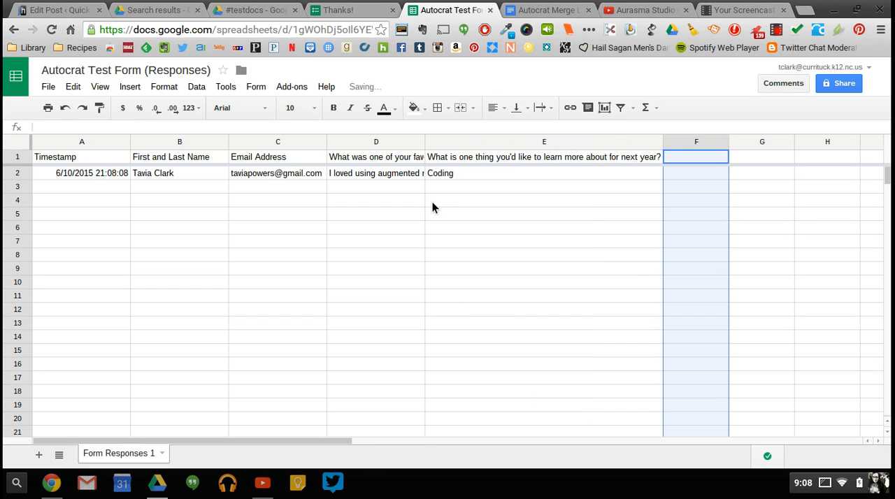
{"action": "double_click", "coordinate": [424, 142]}
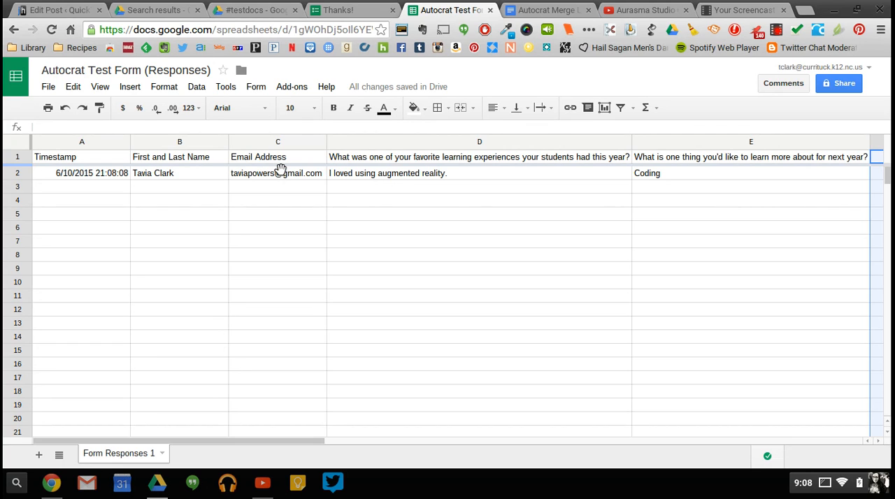
Switch to the Autocrat Merge Letter document and examine the <<First and Last Name>> merge tag.
{"action": "left_click", "coordinate": [537, 12]}
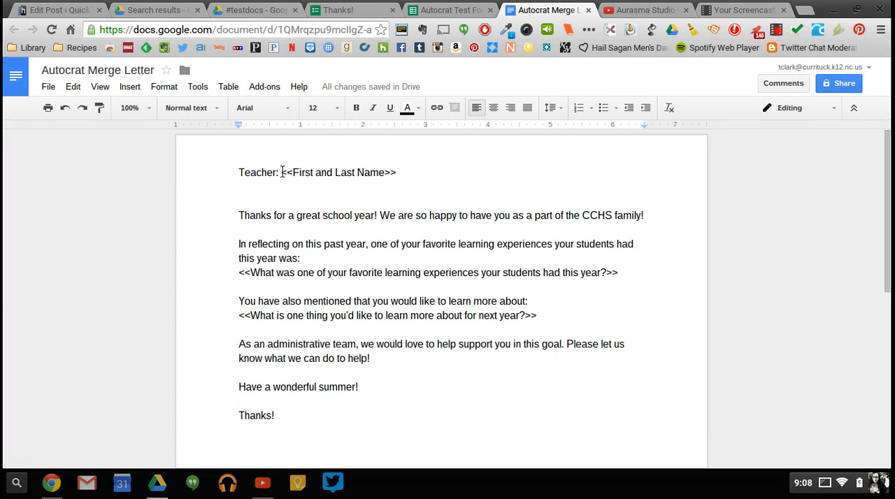
{"action": "left_click_drag", "start_coordinate": [282, 171], "coordinate": [398, 173]}
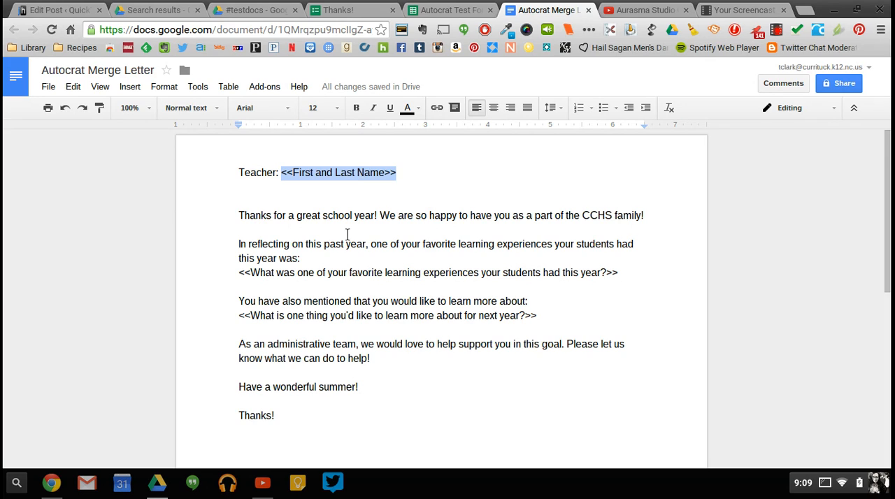
{"action": "left_click", "coordinate": [347, 235]}
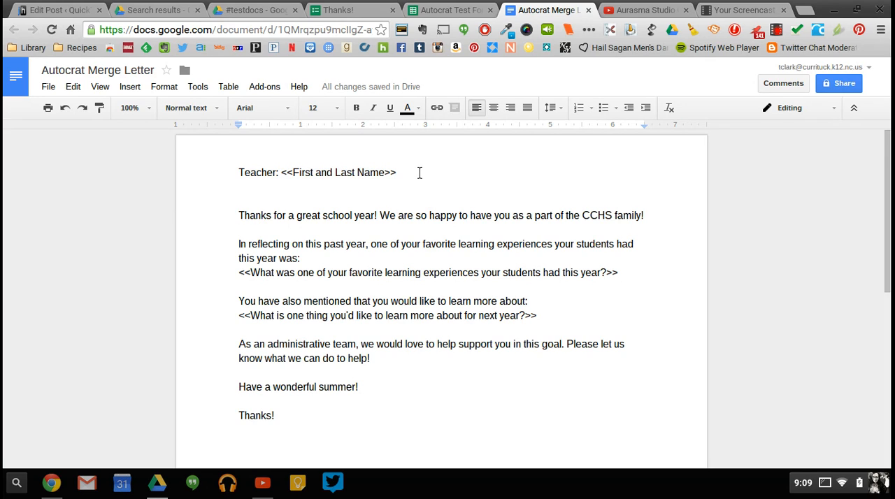
Try bold formatting on the text inside the <<First and Last Name>> tag and remove it again.
{"action": "left_click_drag", "start_coordinate": [290, 173], "coordinate": [384, 169]}
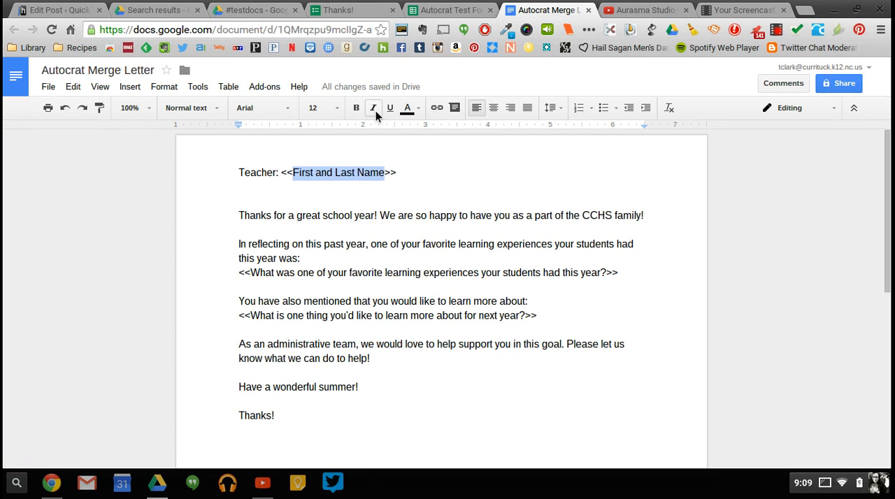
{"action": "left_click", "coordinate": [357, 108]}
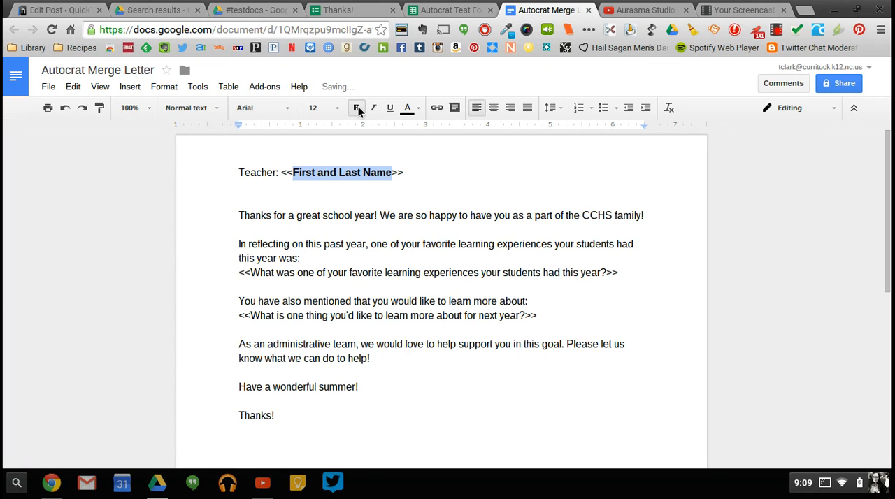
{"action": "left_click", "coordinate": [356, 108]}
{"action": "left_click", "coordinate": [319, 253]}
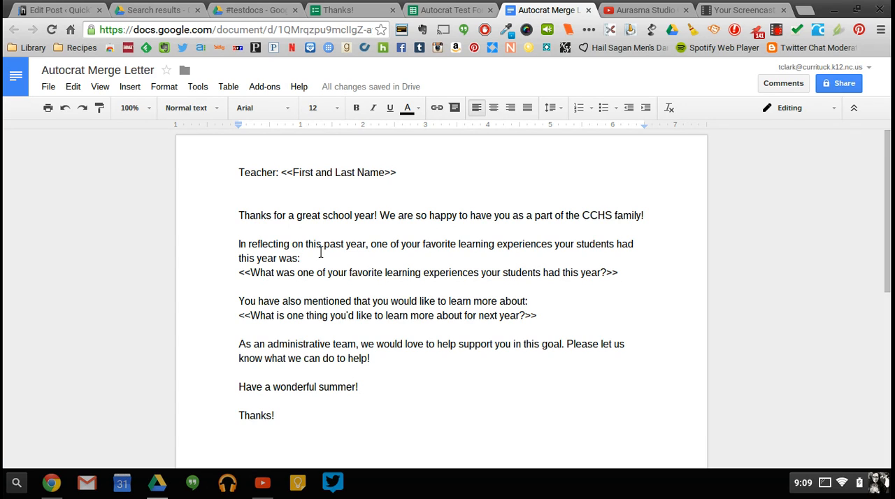
Examine the merge tags for the favorite learning experience and next year's learning questions in the letter.
{"action": "left_click_drag", "start_coordinate": [239, 274], "coordinate": [619, 276]}
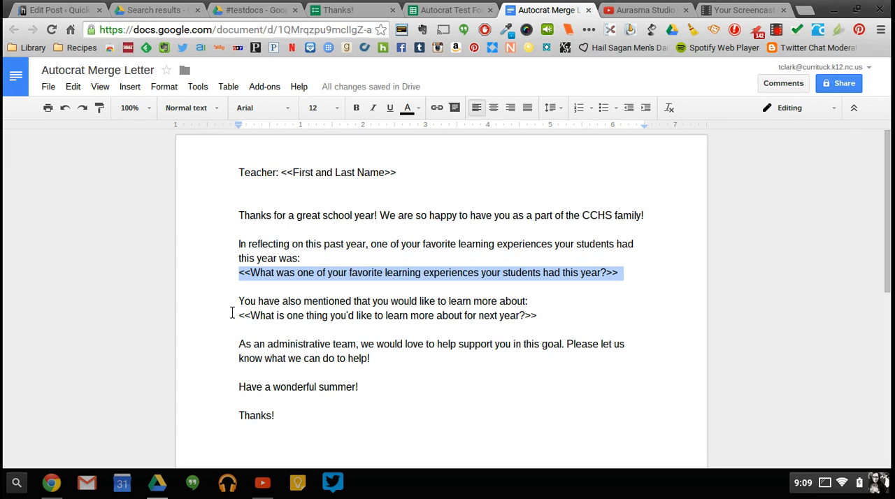
{"action": "left_click_drag", "start_coordinate": [238, 316], "coordinate": [536, 316]}
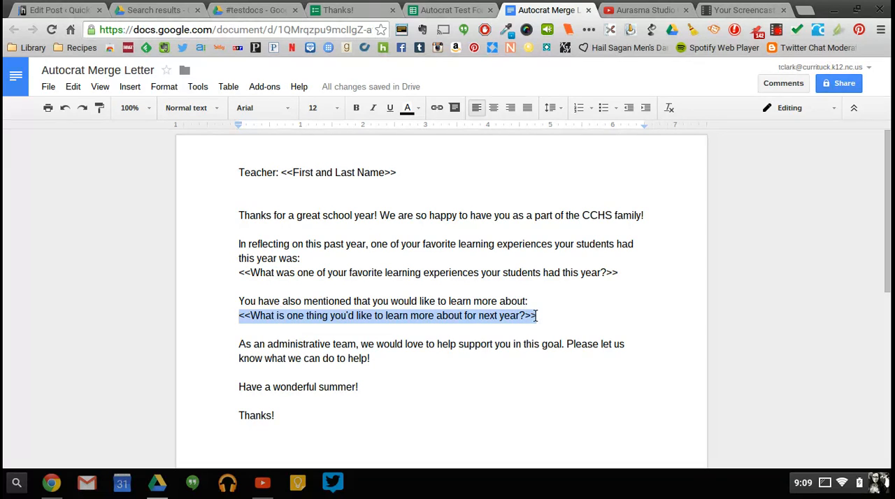
{"action": "left_click", "coordinate": [569, 316]}
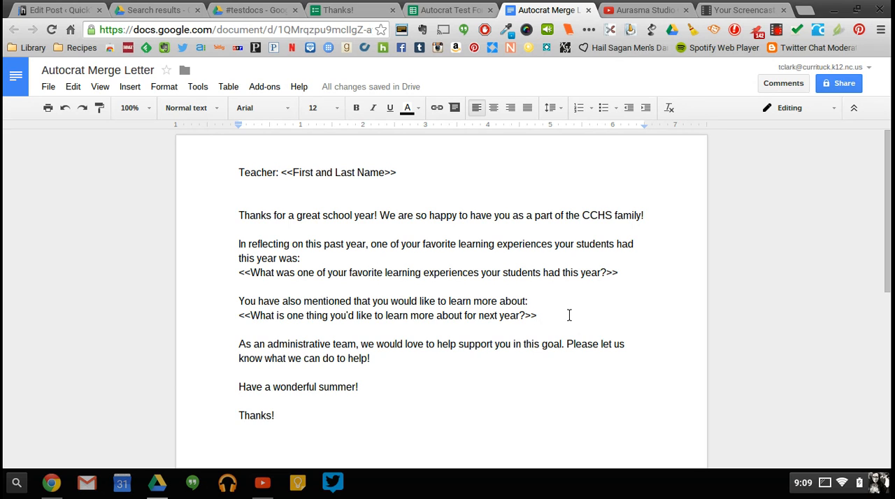
Return to the form responses spreadsheet, launch the autoCrat add-on and start a new merge job.
{"action": "left_click", "coordinate": [462, 11]}
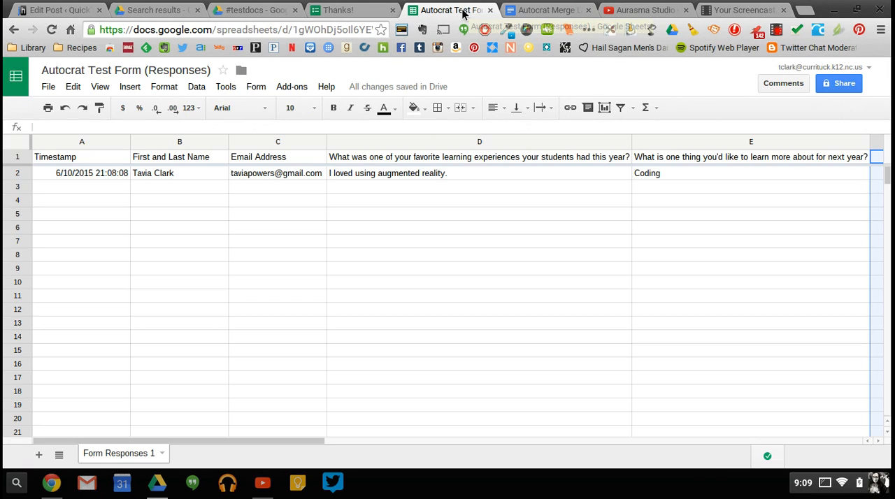
{"action": "left_click", "coordinate": [295, 90]}
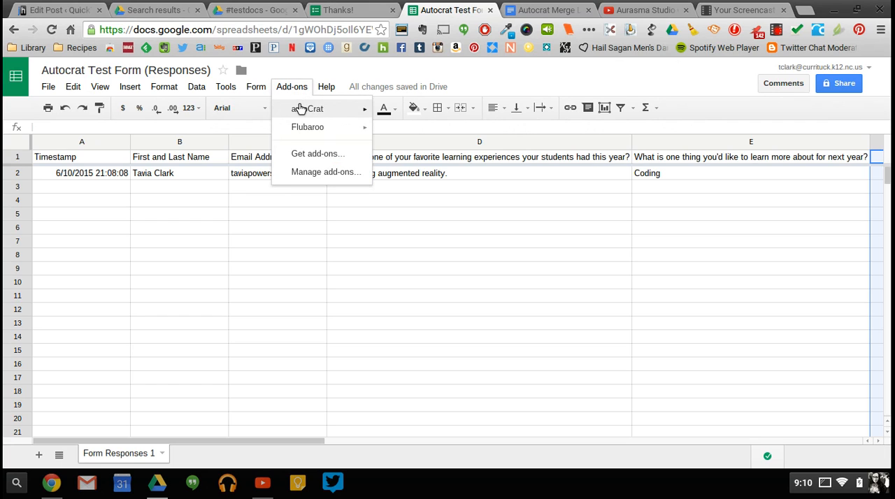
{"action": "mouse_move", "coordinate": [303, 114]}
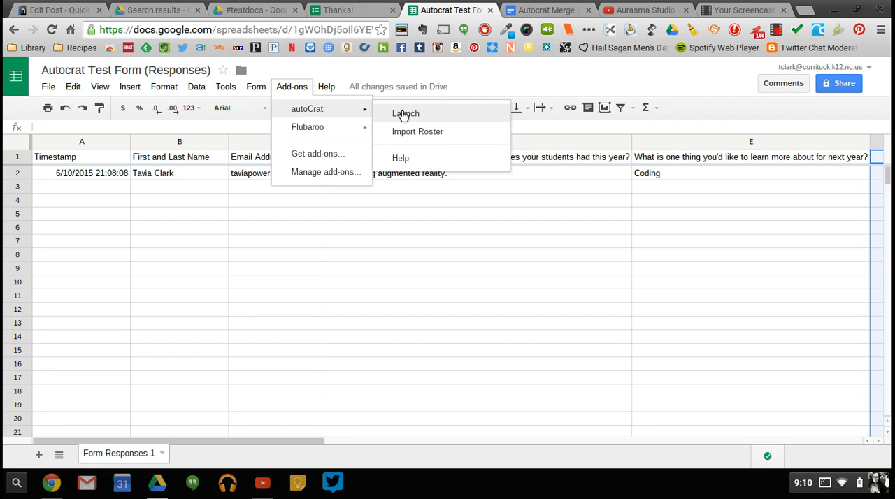
{"action": "left_click", "coordinate": [404, 114]}
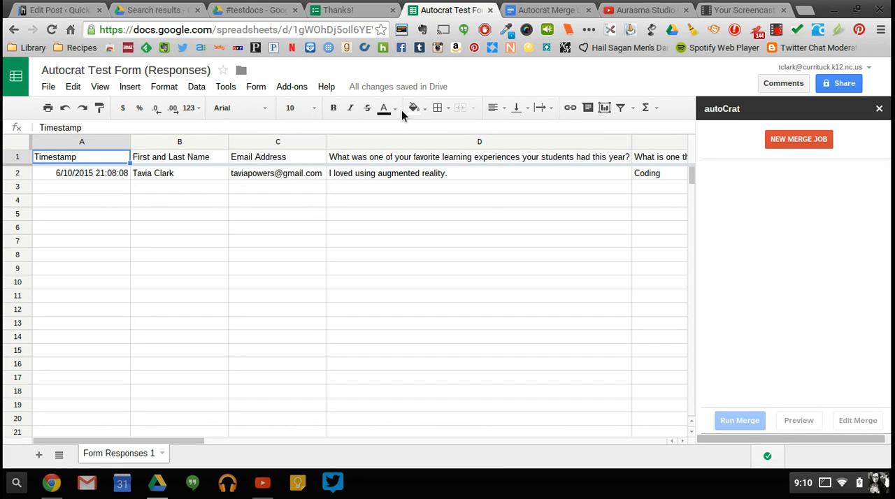
{"action": "left_click", "coordinate": [796, 139]}
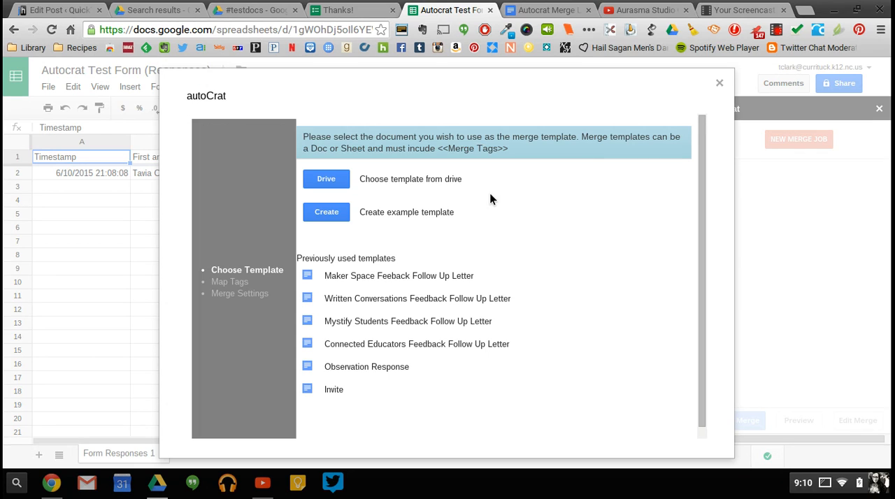
Search Drive for "autocrat" and select the Autocrat Merge Letter document as the merge template.
{"action": "left_click", "coordinate": [326, 180]}
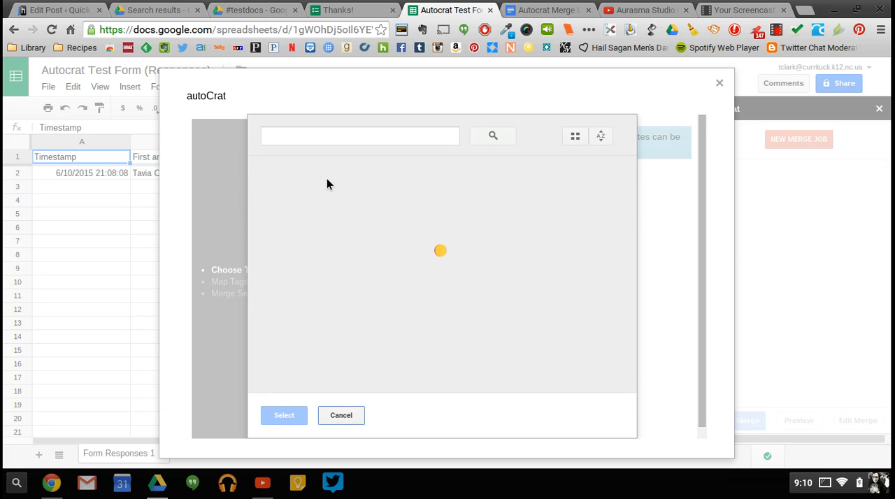
{"action": "left_click", "coordinate": [322, 138]}
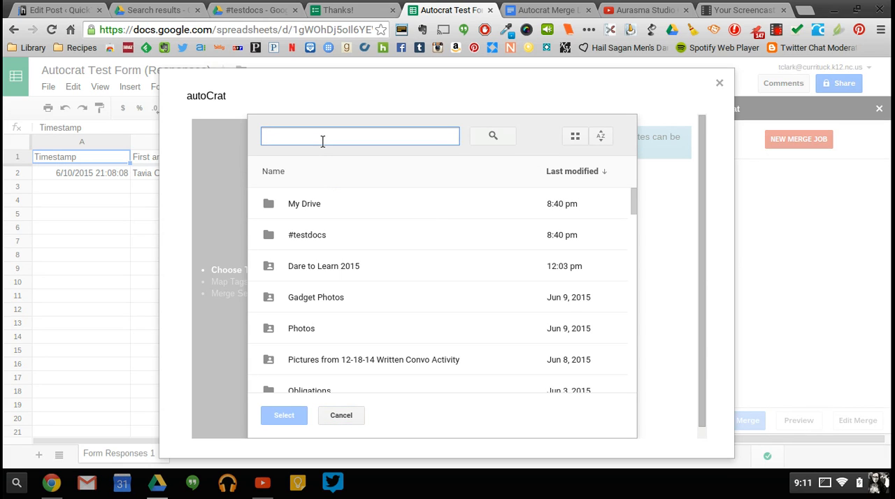
{"action": "type", "text": "auto"}
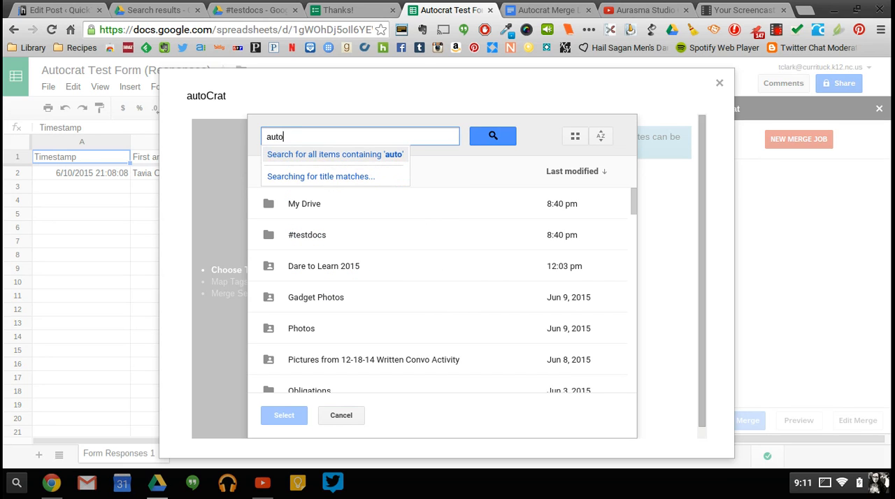
{"action": "type", "text": "cta"}
{"action": "key", "text": "BackSpace"}
{"action": "key", "text": "BackSpace"}
{"action": "type", "text": "ra"}
{"action": "key", "text": "Return"}
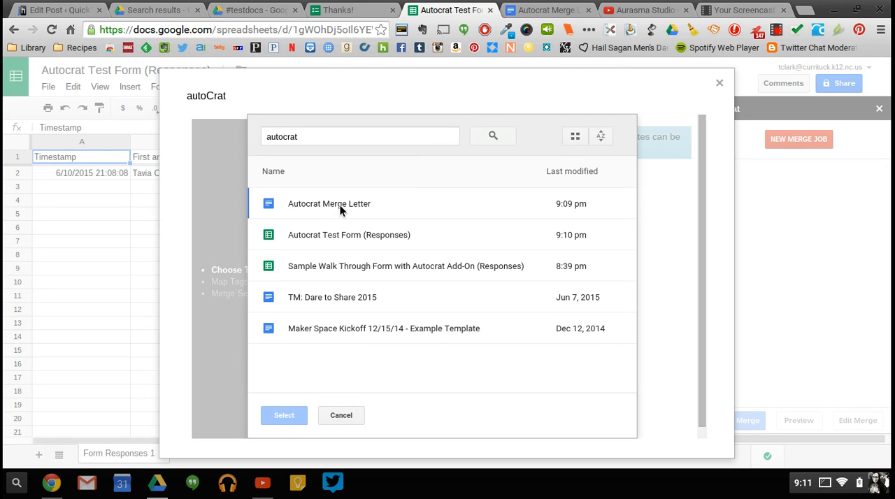
{"action": "left_click", "coordinate": [340, 205]}
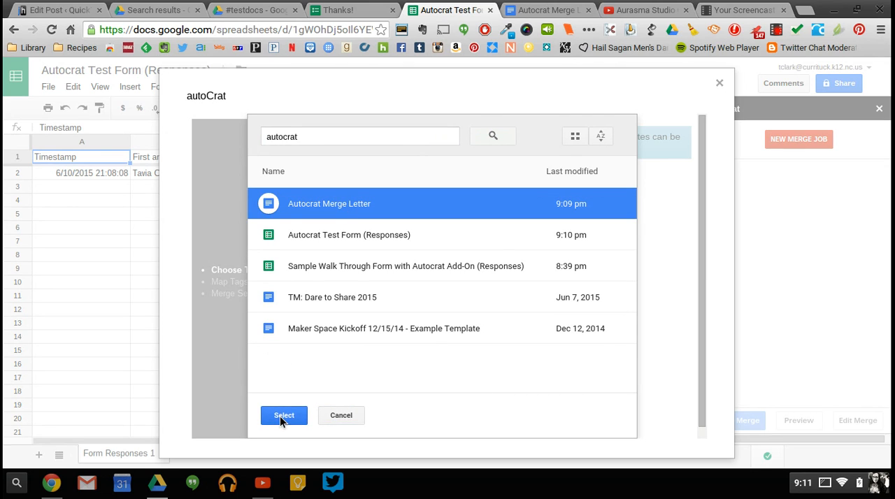
{"action": "left_click", "coordinate": [283, 415]}
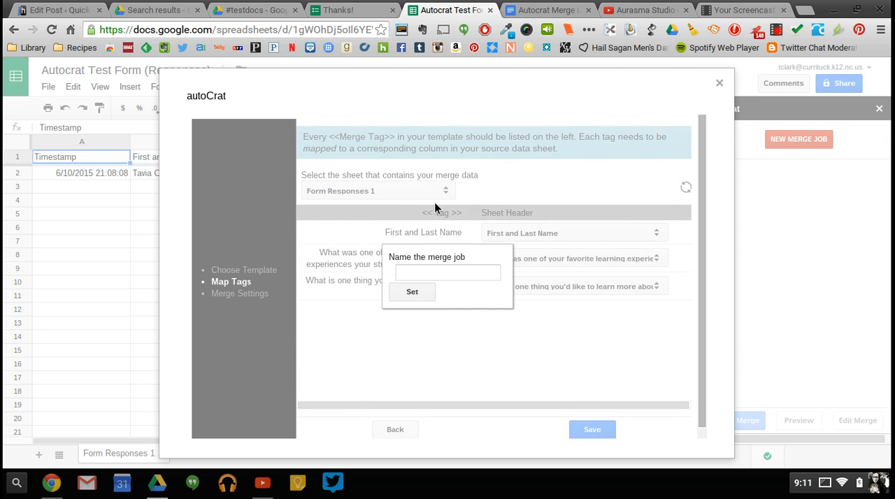
Name the merge job "Autocrat Merge Letter".
{"action": "left_click", "coordinate": [415, 271]}
{"action": "type", "text": "Autocra"}
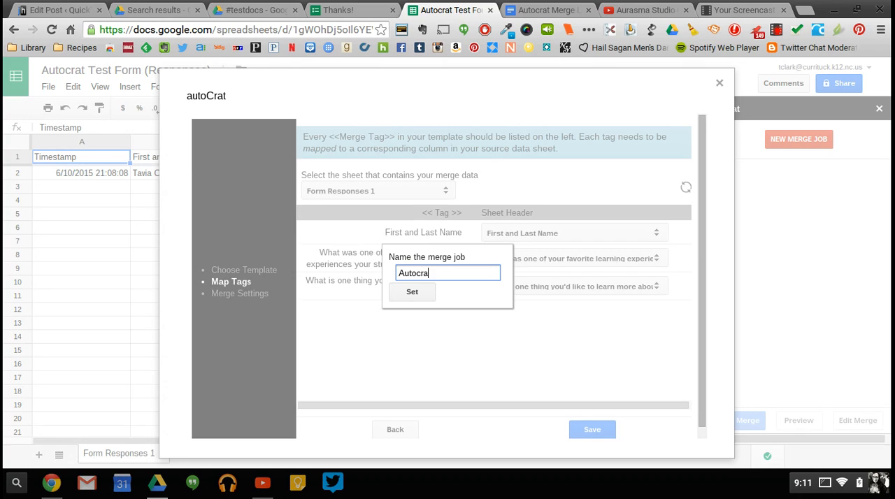
{"action": "type", "text": "t Merge Letter"}
{"action": "left_click", "coordinate": [410, 294]}
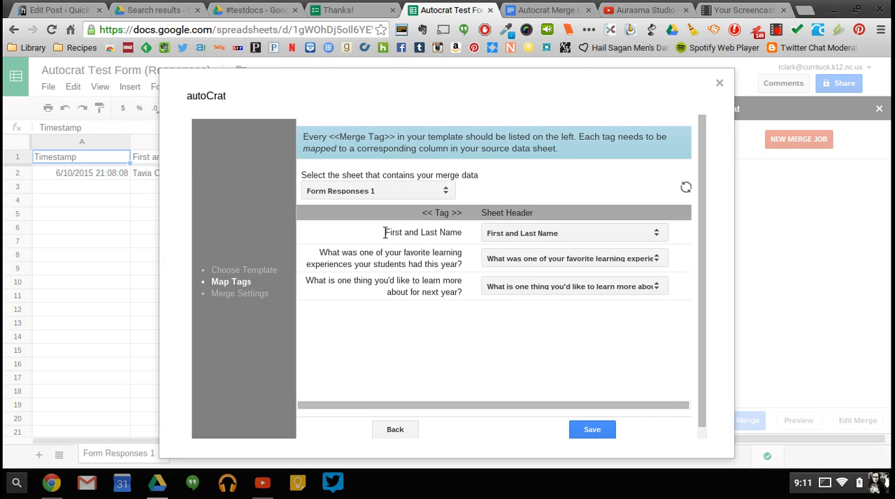
Check the sheet columns mapped to the name and favorite learning experience merge tags, and save the tag mapping.
{"action": "left_click", "coordinate": [505, 238]}
{"action": "left_click", "coordinate": [504, 238]}
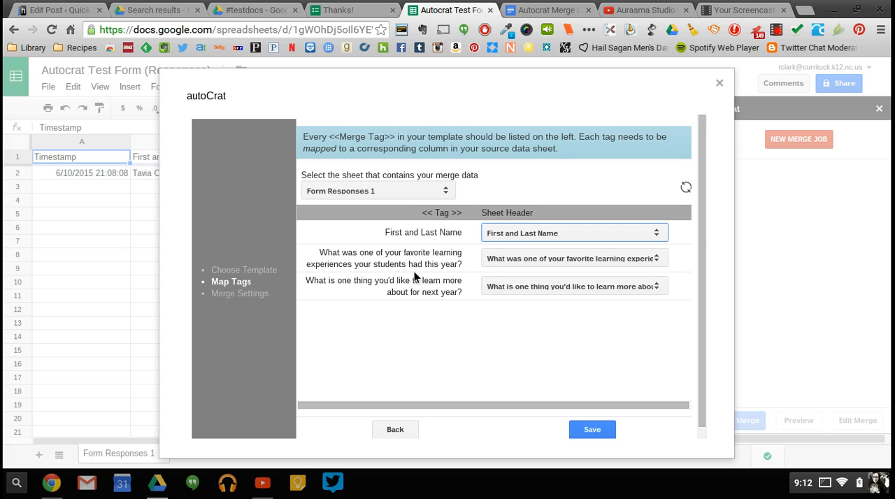
{"action": "left_click", "coordinate": [519, 259]}
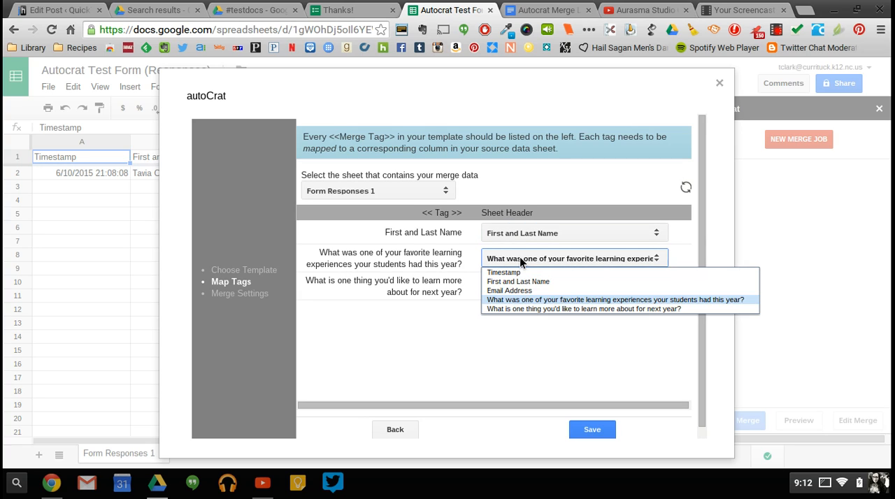
{"action": "left_click", "coordinate": [519, 259]}
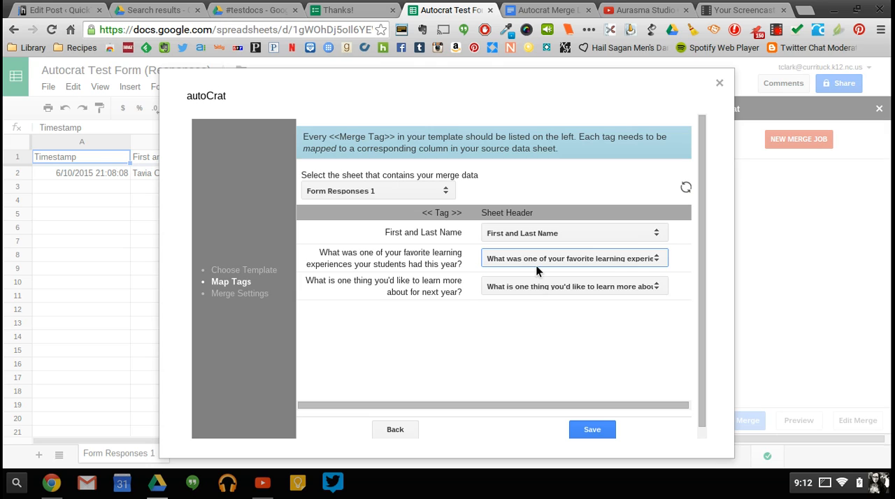
{"action": "left_click", "coordinate": [591, 430]}
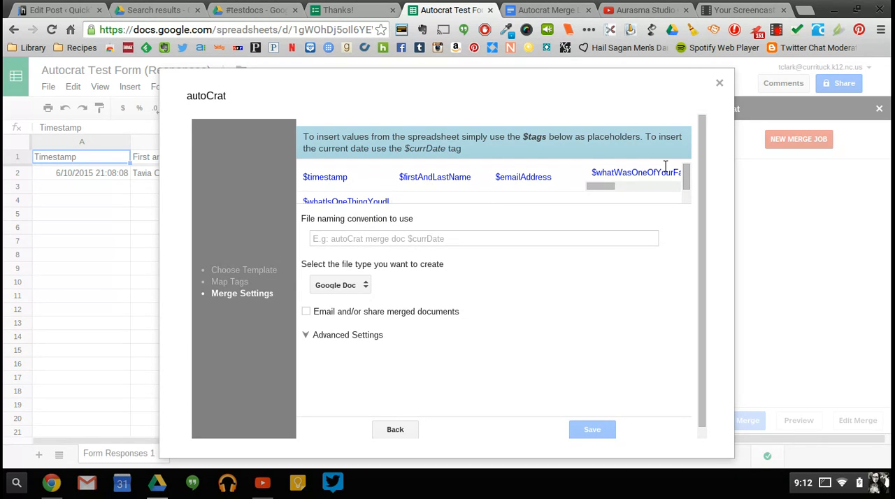
Set the file naming convention for the merged documents to the $firstAndLastName placeholder.
{"action": "mouse_move", "coordinate": [683, 172]}
{"action": "left_mouse_down"}
{"action": "mouse_move", "coordinate": [685, 196]}
{"action": "mouse_move", "coordinate": [685, 168]}
{"action": "left_mouse_up"}
{"action": "left_click_drag", "start_coordinate": [399, 177], "coordinate": [472, 176]}
{"action": "key", "text": "ctrl+c"}
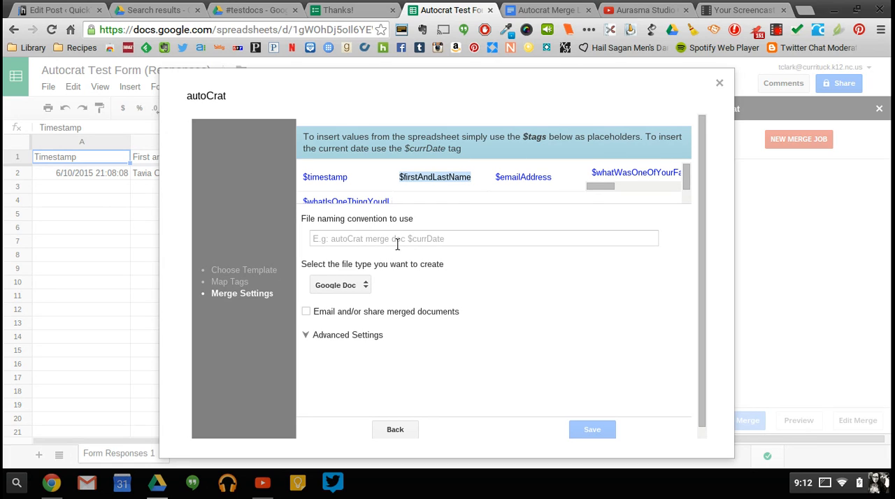
{"action": "left_click", "coordinate": [370, 238]}
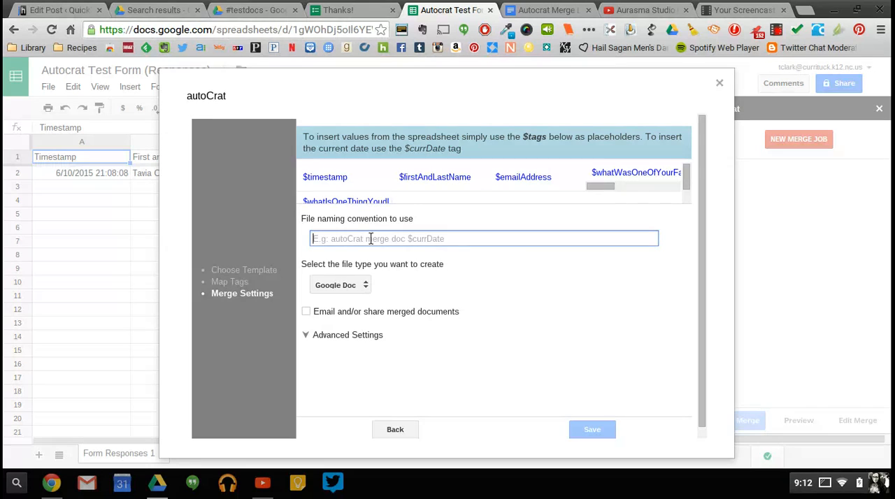
{"action": "key", "text": "ctrl+v"}
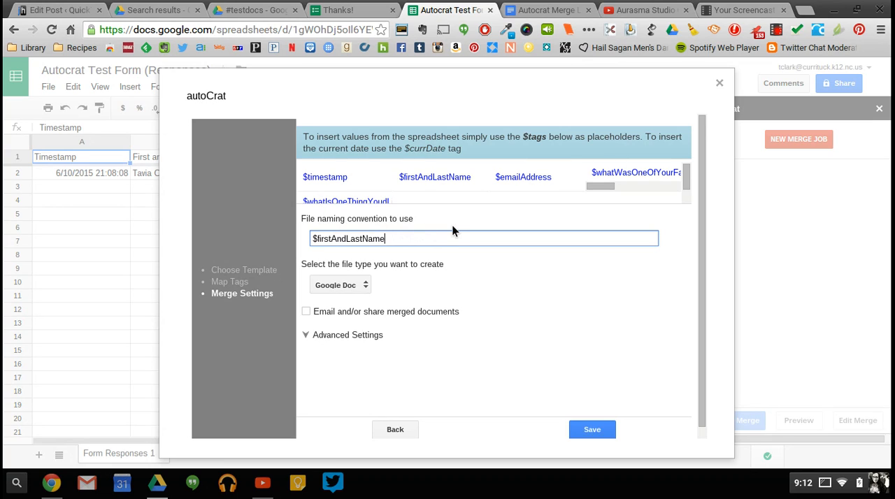
{"action": "left_click", "coordinate": [443, 276]}
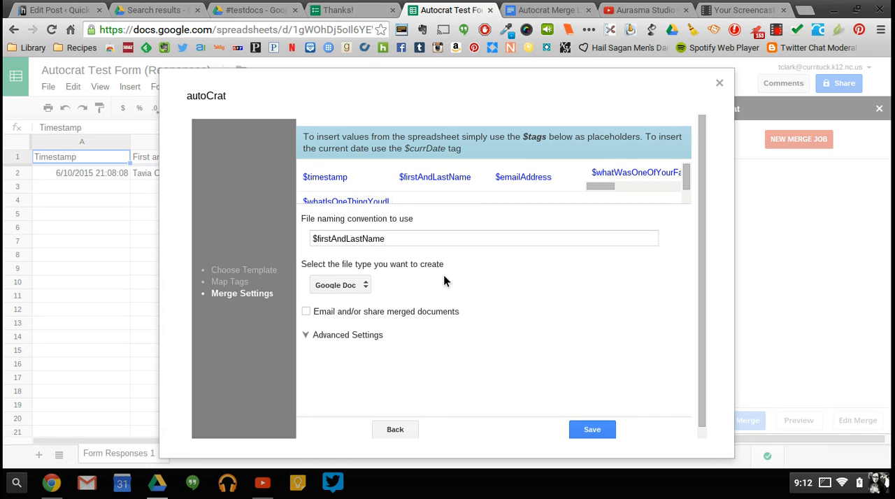
Set the file type of the merged documents to PDF and enable emailing and/or sharing them.
{"action": "left_click", "coordinate": [336, 285]}
{"action": "left_click", "coordinate": [323, 307]}
{"action": "left_click", "coordinate": [305, 312]}
Copy the $emailAddress placeholder into the recipient field of the merge email.
{"action": "scroll", "coordinate": [305, 317], "scroll_direction": "down", "scroll_amount": 1}
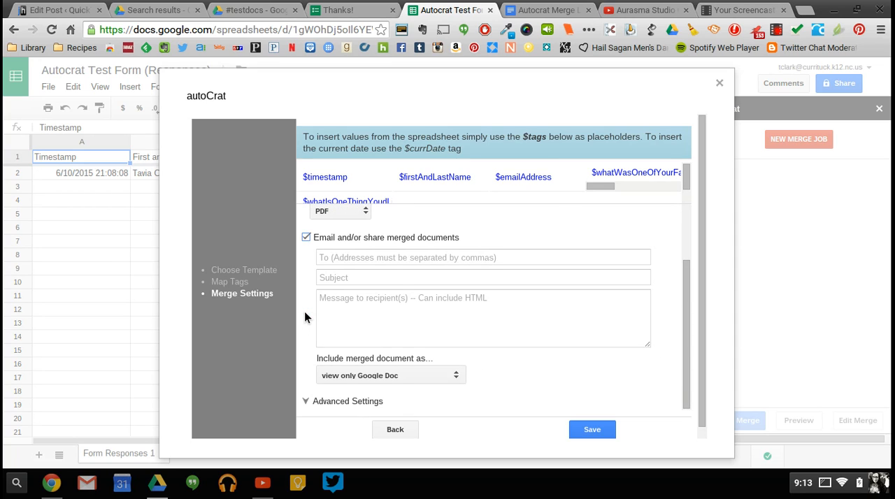
{"action": "left_click", "coordinate": [395, 258]}
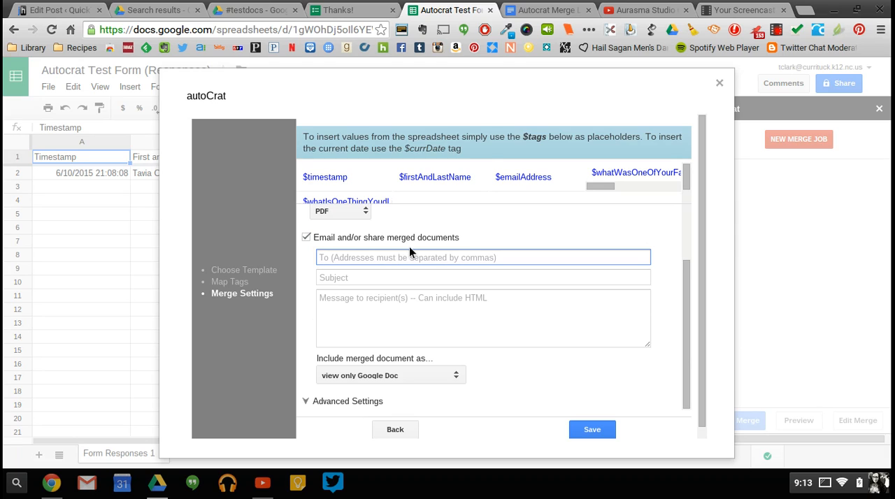
{"action": "left_click", "coordinate": [495, 177]}
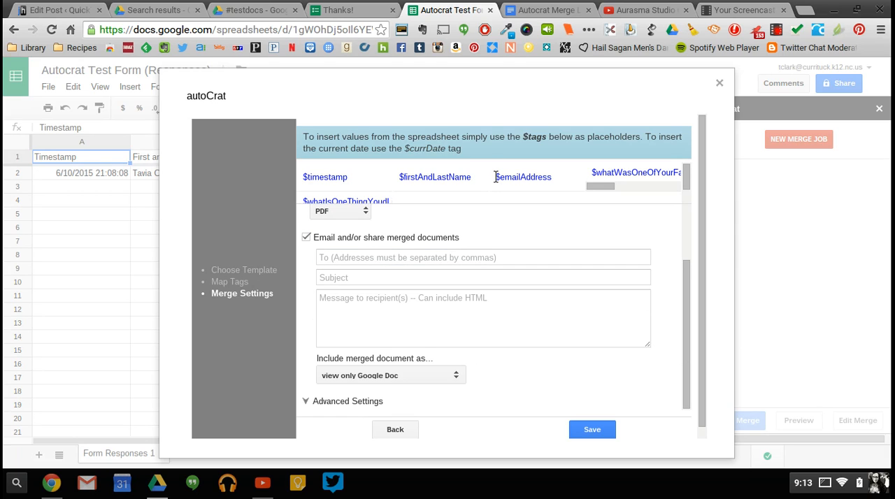
{"action": "left_click_drag", "start_coordinate": [495, 177], "coordinate": [554, 176]}
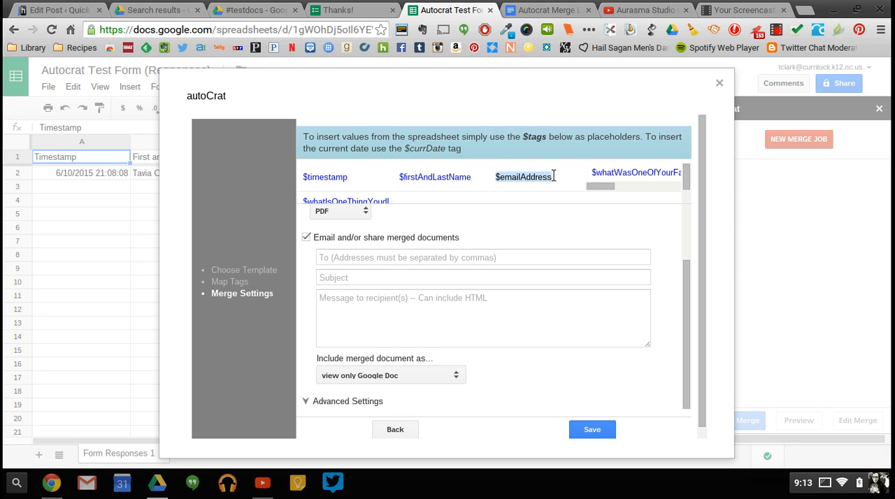
{"action": "key", "text": "ctrl+c"}
{"action": "left_click", "coordinate": [383, 256]}
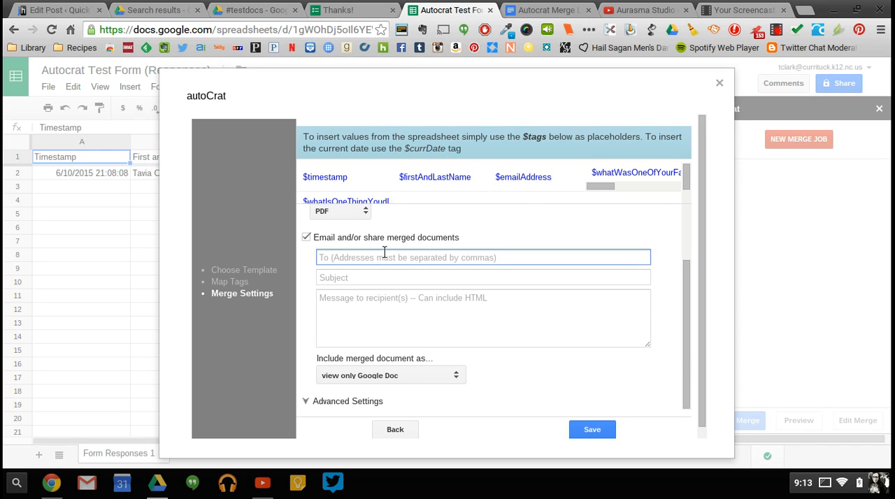
{"action": "key", "text": "ctrl+v"}
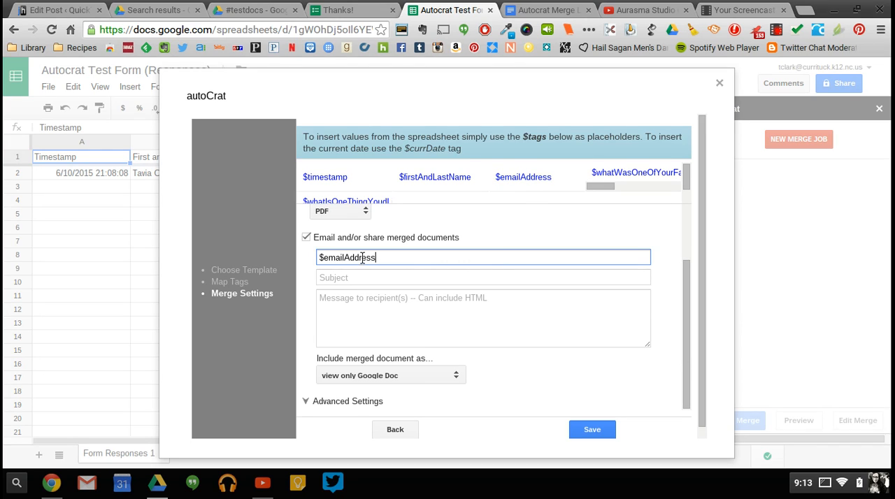
Enter "Have a Great Summer!" as the subject of the merge email.
{"action": "scroll", "coordinate": [421, 258], "scroll_direction": "down", "scroll_amount": 1}
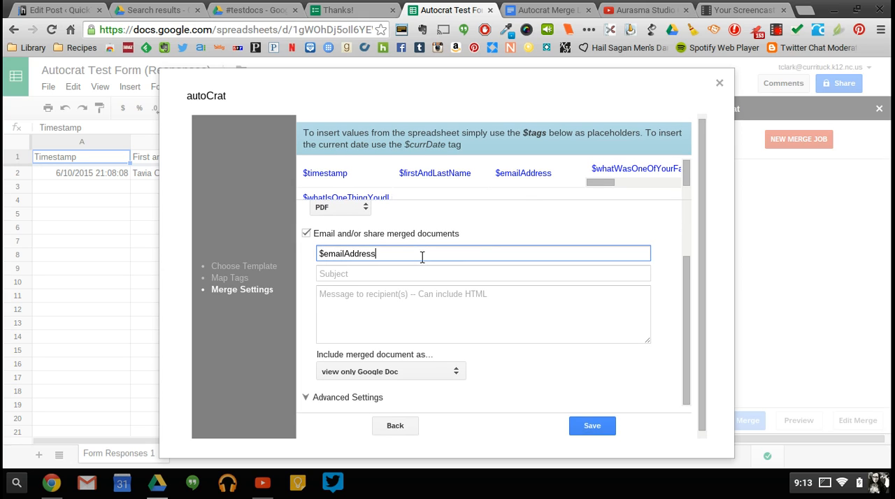
{"action": "left_click", "coordinate": [356, 266]}
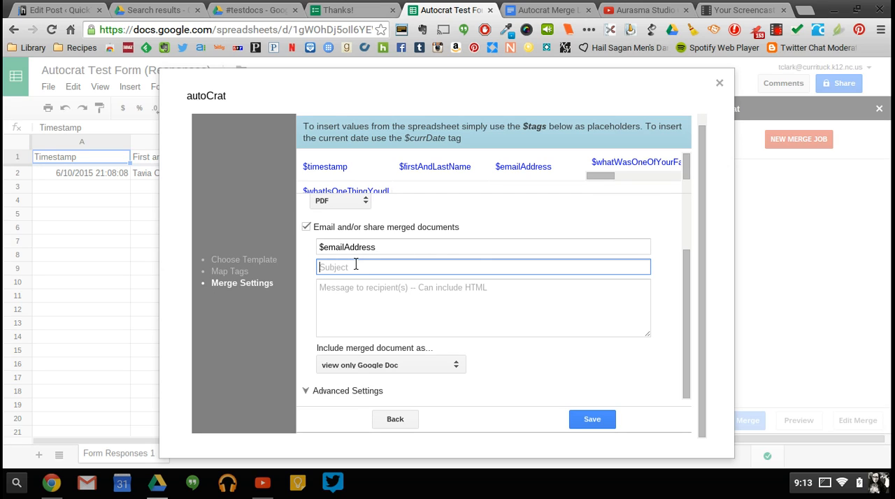
{"action": "type", "text": "Have a Great Summer!"}
Include the merged document in the email as a PDF file attachment.
{"action": "left_click", "coordinate": [372, 365]}
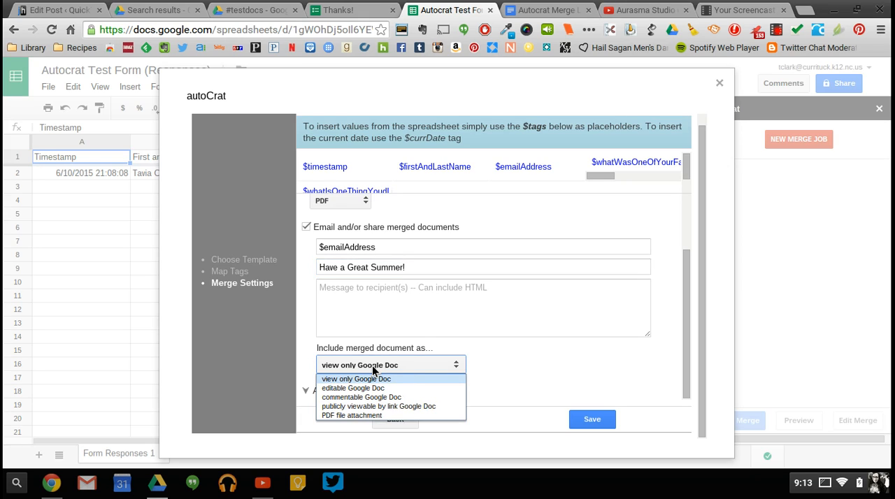
{"action": "left_click", "coordinate": [353, 413]}
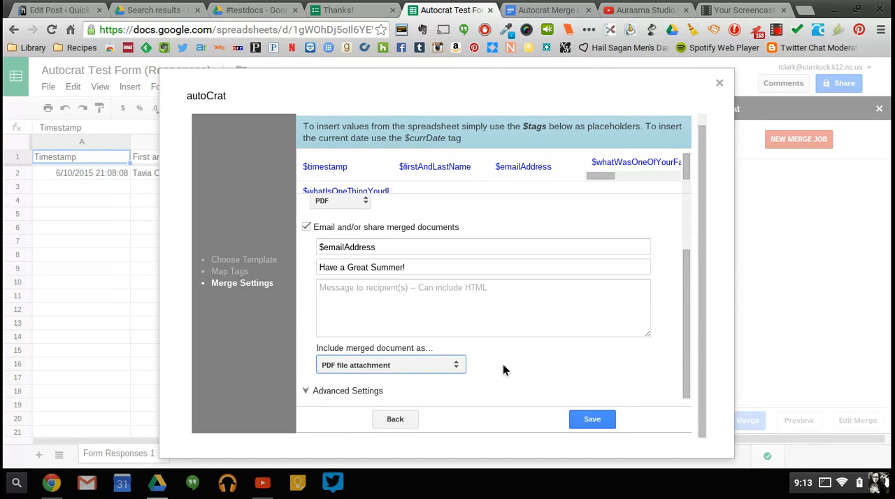
{"action": "left_click", "coordinate": [393, 365]}
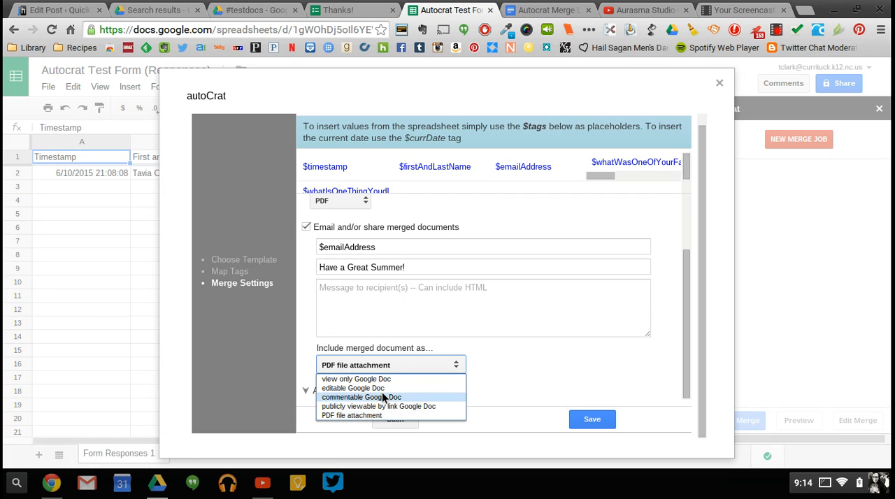
{"action": "left_click", "coordinate": [377, 416]}
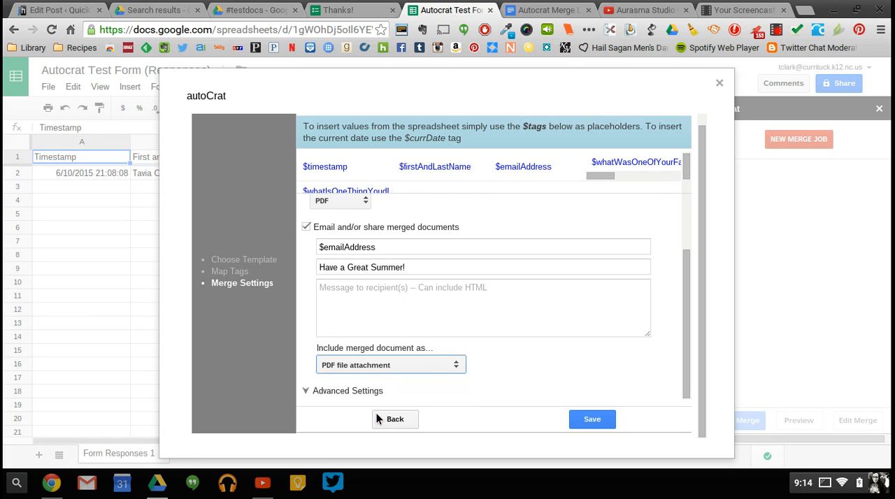
Enable running autoCrat when new forms are submitted in the advanced settings, and save the merge job.
{"action": "left_click", "coordinate": [306, 390]}
{"action": "scroll", "coordinate": [305, 391], "scroll_direction": "down", "scroll_amount": 3}
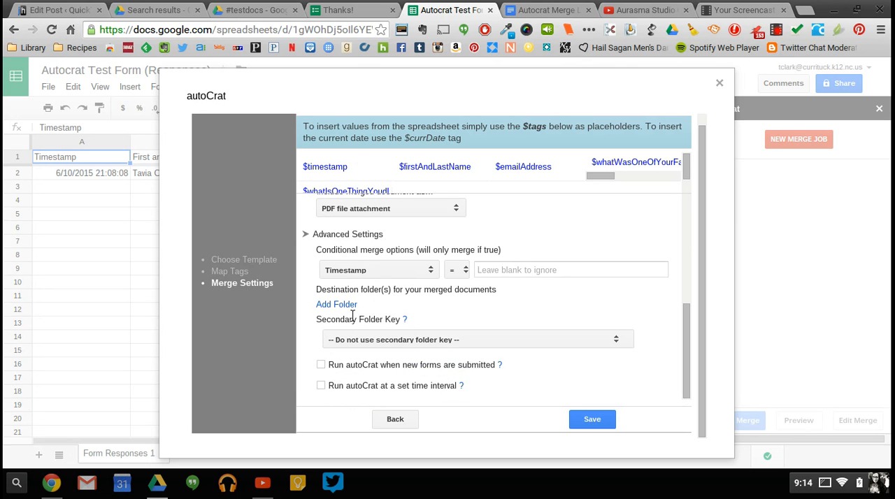
{"action": "left_click", "coordinate": [321, 364]}
{"action": "scroll", "coordinate": [557, 396], "scroll_direction": "up", "scroll_amount": 5}
{"action": "scroll", "coordinate": [557, 397], "scroll_direction": "down", "scroll_amount": 5}
{"action": "left_click", "coordinate": [590, 420]}
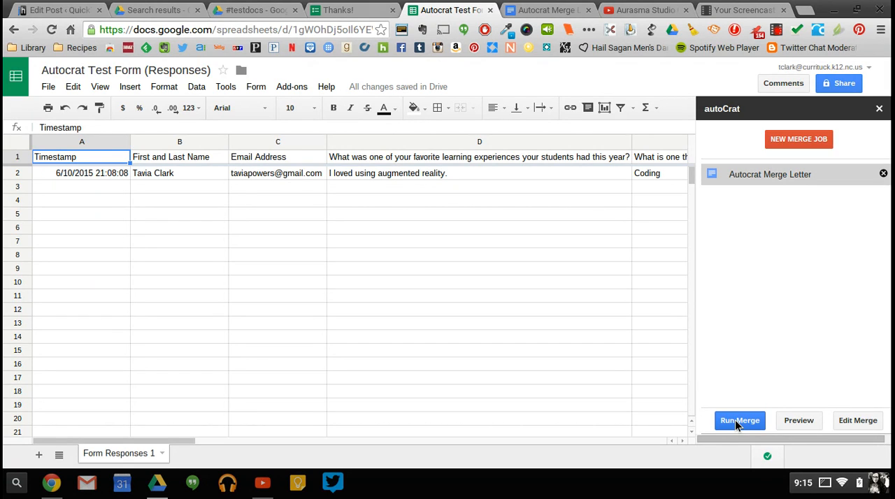
Run the Autocrat Merge Letter job, dismiss its status report and close the autoCrat add-on.
{"action": "left_click", "coordinate": [735, 420]}
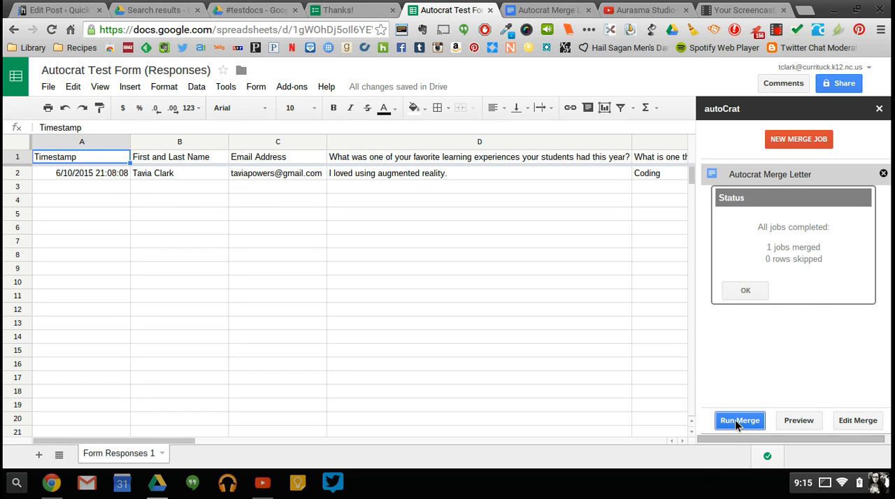
{"action": "left_click", "coordinate": [745, 291]}
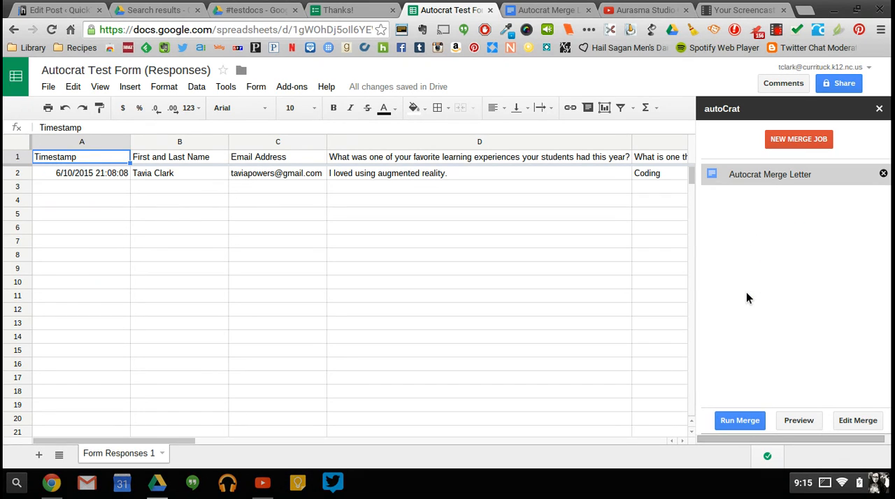
{"action": "left_click", "coordinate": [879, 110]}
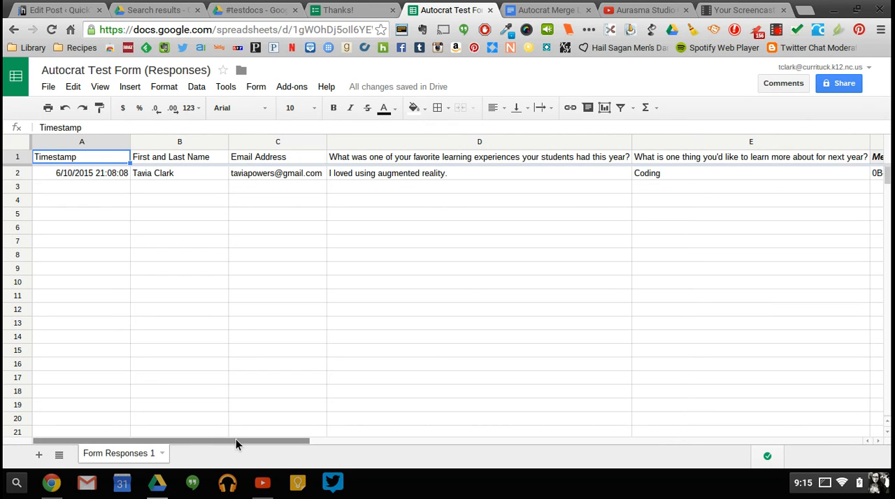
Review the merged document columns in the responses sheet, and open the merged PDF from the Autocrat Merge Letter - Merged Docs folder in Drive.
{"action": "left_click_drag", "start_coordinate": [235, 439], "coordinate": [488, 441]}
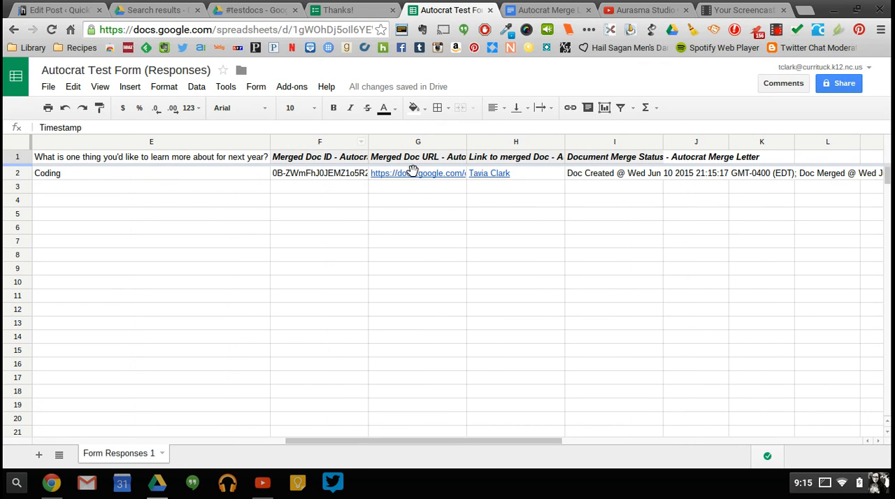
{"action": "mouse_move", "coordinate": [411, 175]}
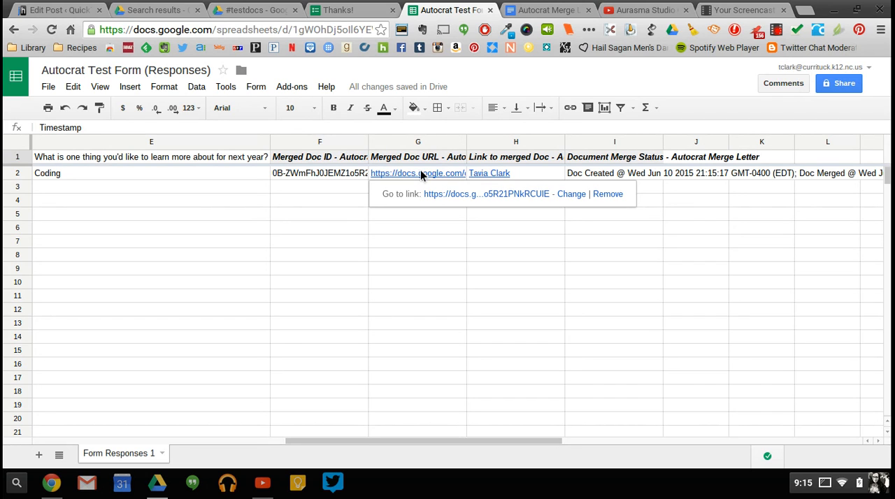
{"action": "left_click", "coordinate": [230, 11]}
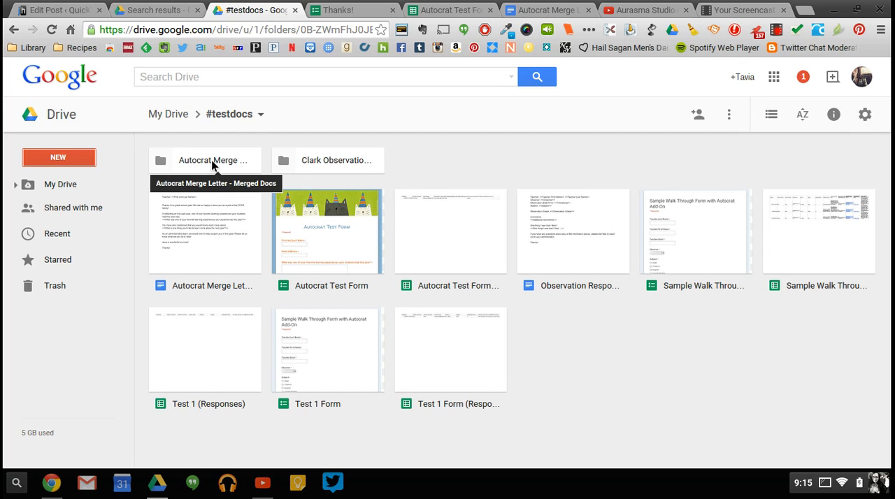
{"action": "double_click", "coordinate": [212, 163]}
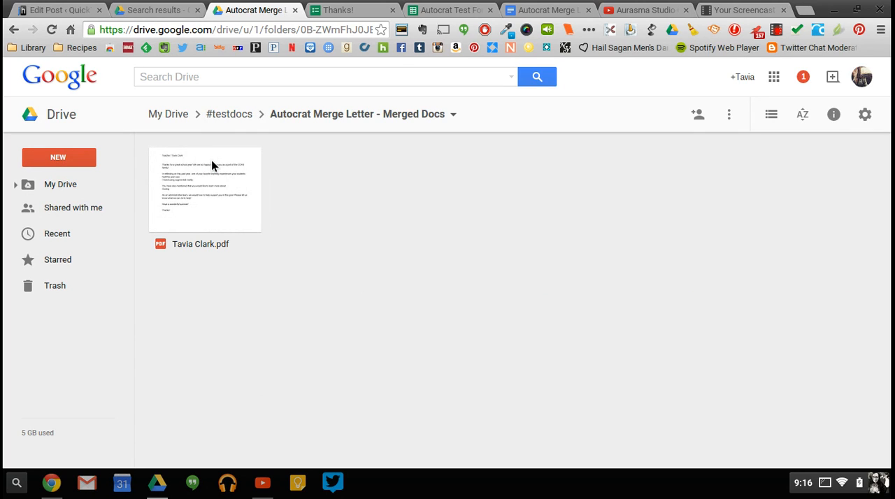
{"action": "double_click", "coordinate": [215, 203]}
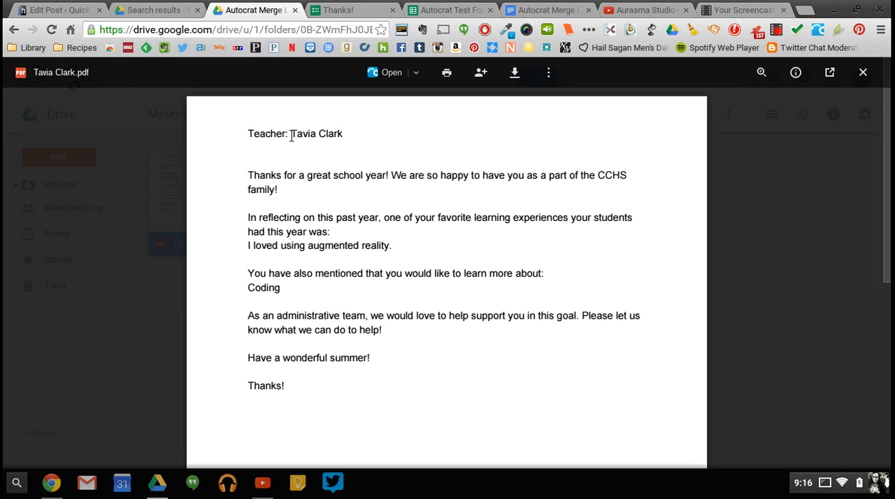
Examine the teacher's name and the two form answers merged into the PDF letter.
{"action": "left_click_drag", "start_coordinate": [291, 137], "coordinate": [343, 135]}
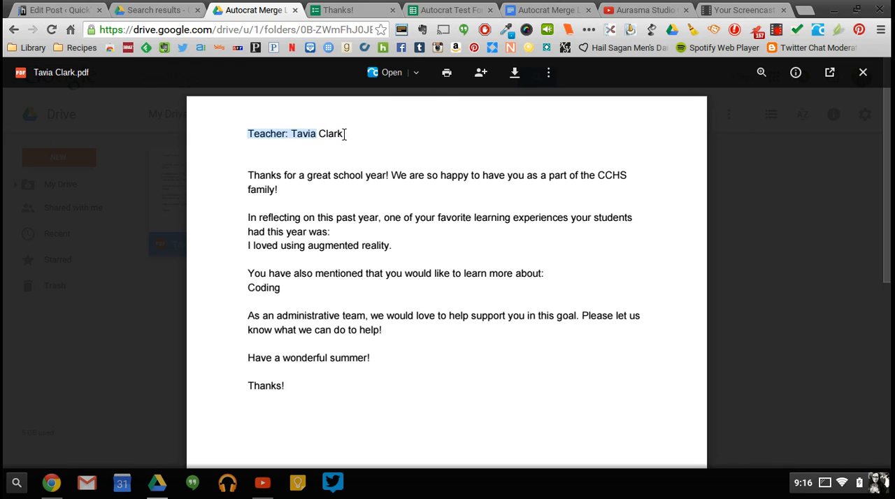
{"action": "left_click", "coordinate": [328, 130]}
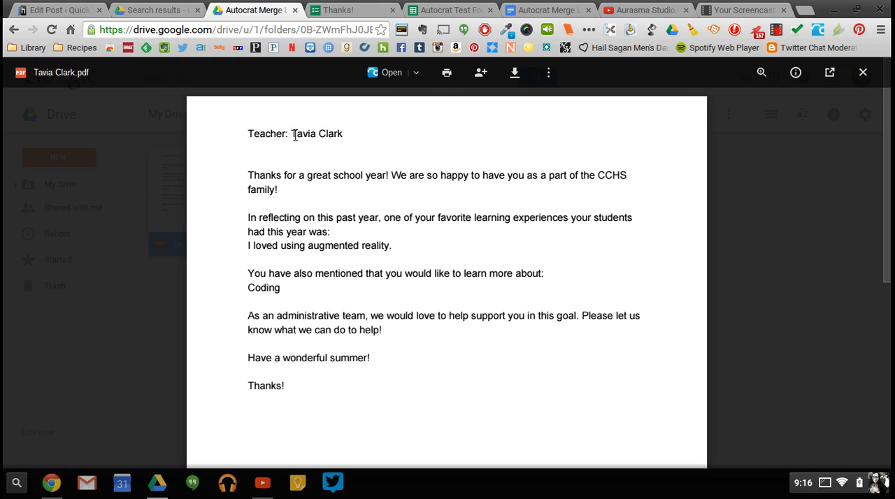
{"action": "double_click", "coordinate": [294, 135]}
{"action": "left_click_drag", "start_coordinate": [294, 134], "coordinate": [344, 134]}
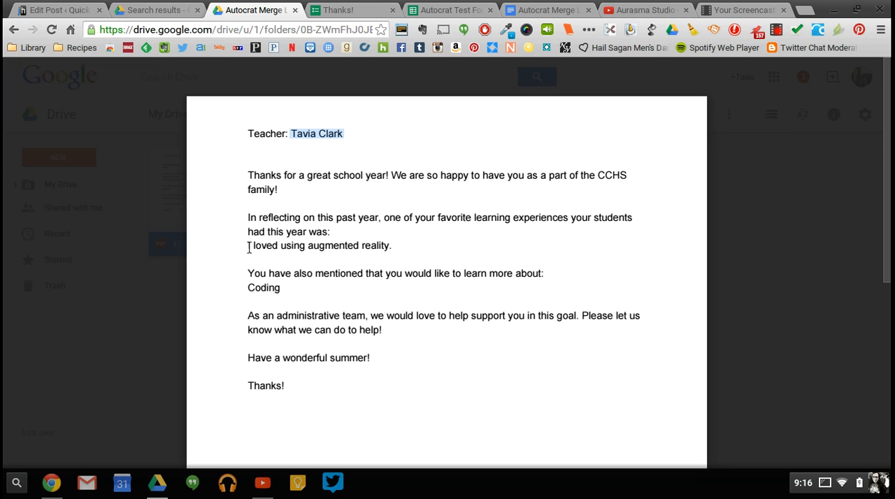
{"action": "left_click_drag", "start_coordinate": [248, 247], "coordinate": [397, 245]}
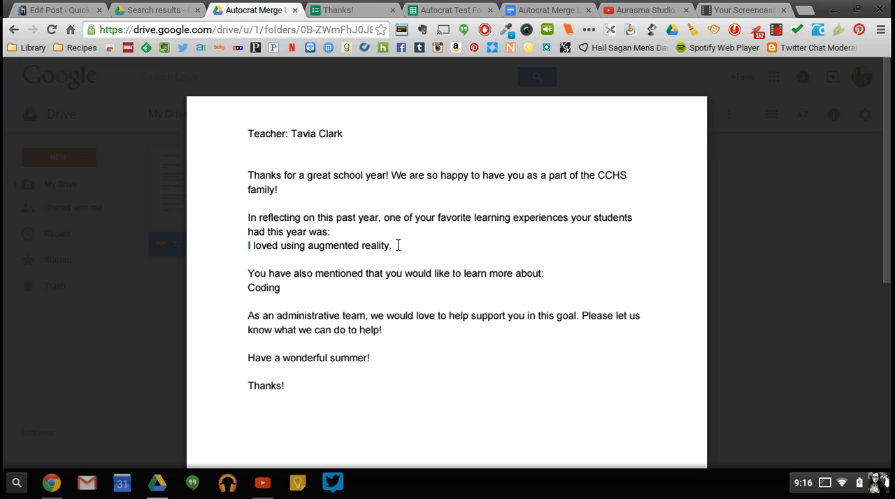
{"action": "left_click", "coordinate": [278, 287]}
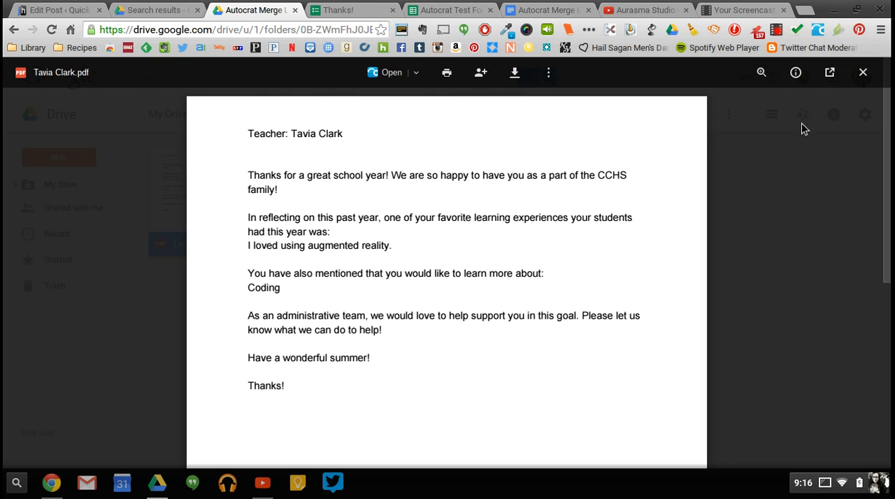
Close the merged PDF preview, and open the "Have a Great Summer!" email in the Gmail inbox of the other Google account.
{"action": "left_click", "coordinate": [863, 74]}
{"action": "left_click", "coordinate": [433, 279]}
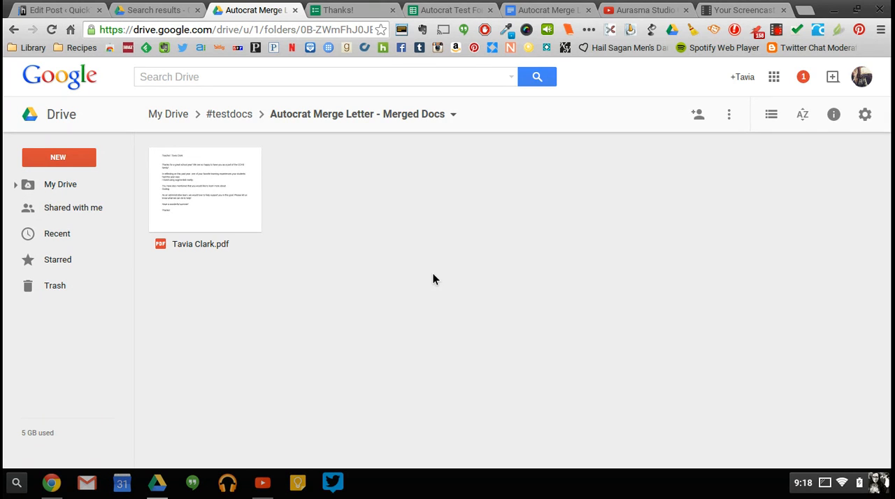
{"action": "left_click", "coordinate": [136, 15]}
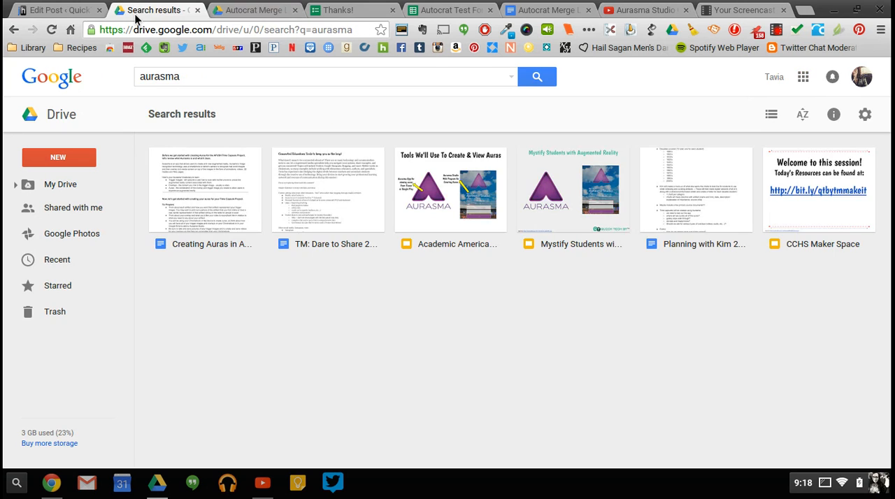
{"action": "left_click", "coordinate": [802, 77]}
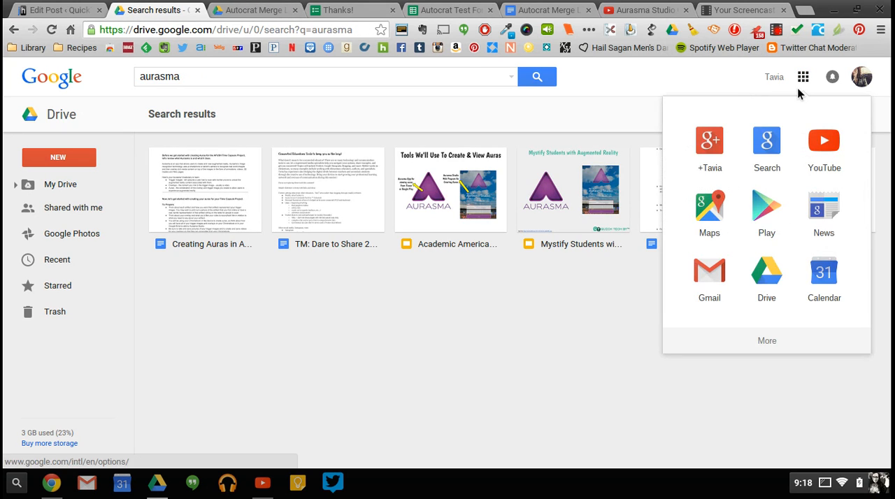
{"action": "left_click", "coordinate": [722, 277]}
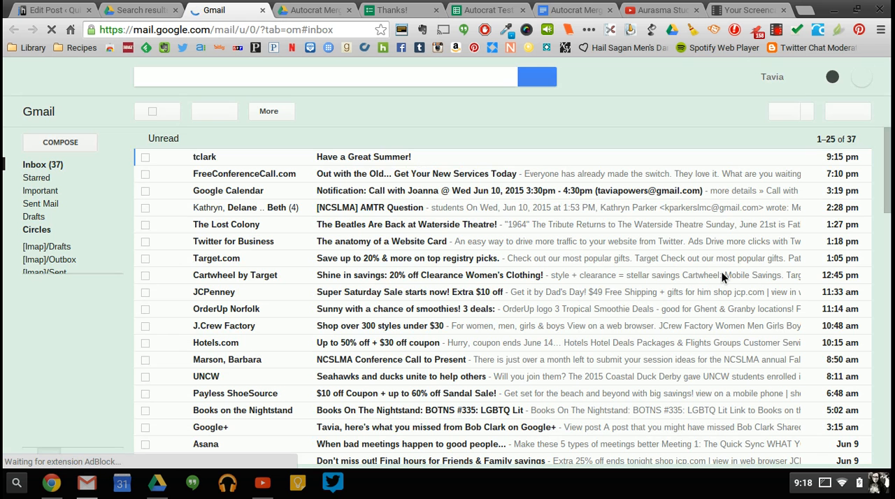
{"action": "double_click", "coordinate": [374, 158]}
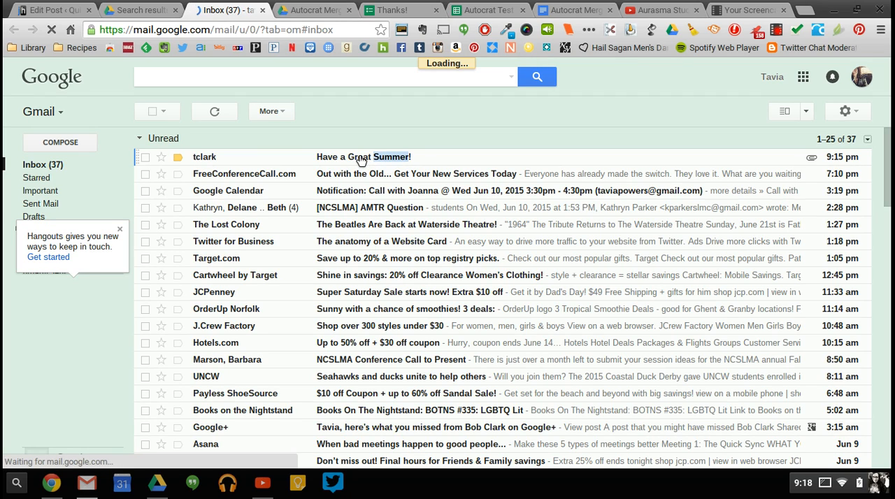
{"action": "left_click", "coordinate": [360, 160]}
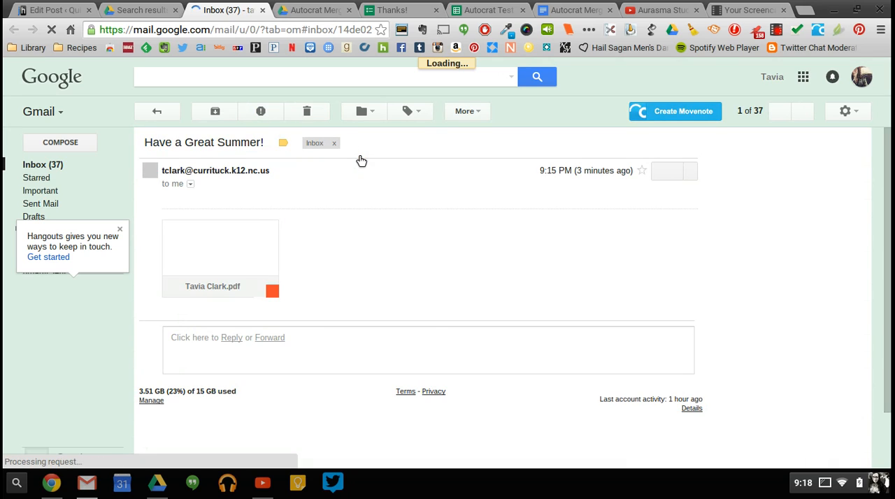